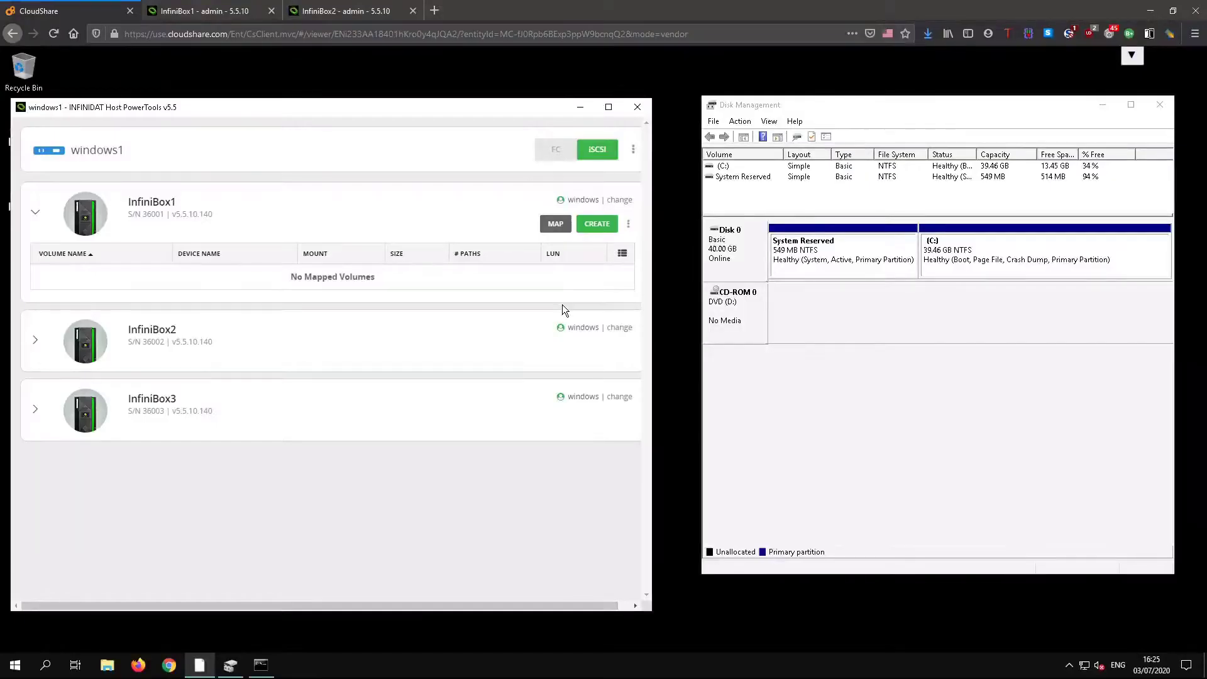
- Create the 100 GiB volume vol1 on InfiniBox1, mounted as E:\ with 6 paths at LUN 1
left_click(600, 225)
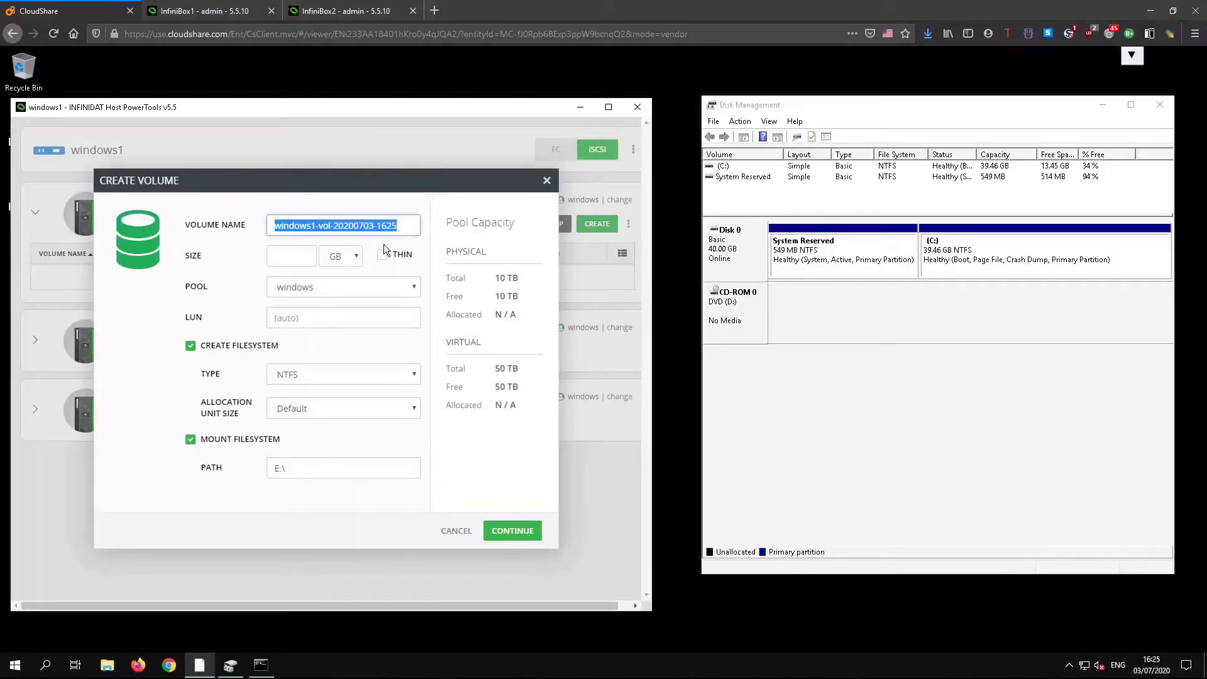
type("vol1")
key("Tab")
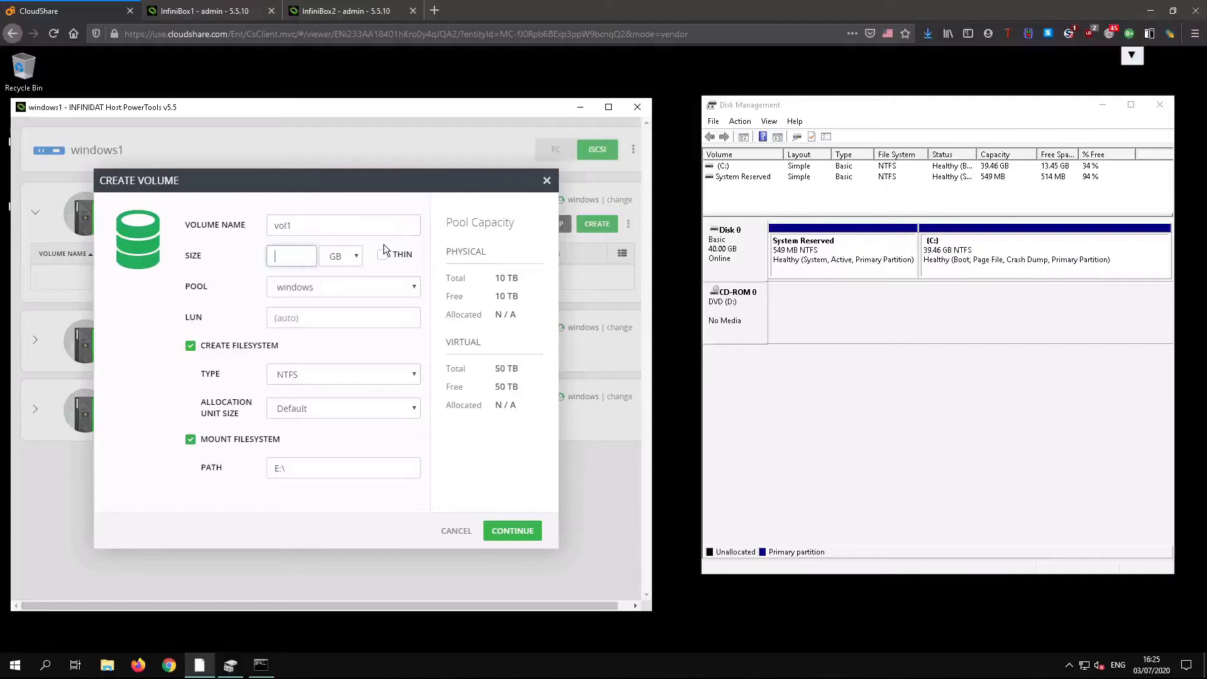
type("100")
key("Tab")
key("Down")
key("Tab")
left_click(511, 534)
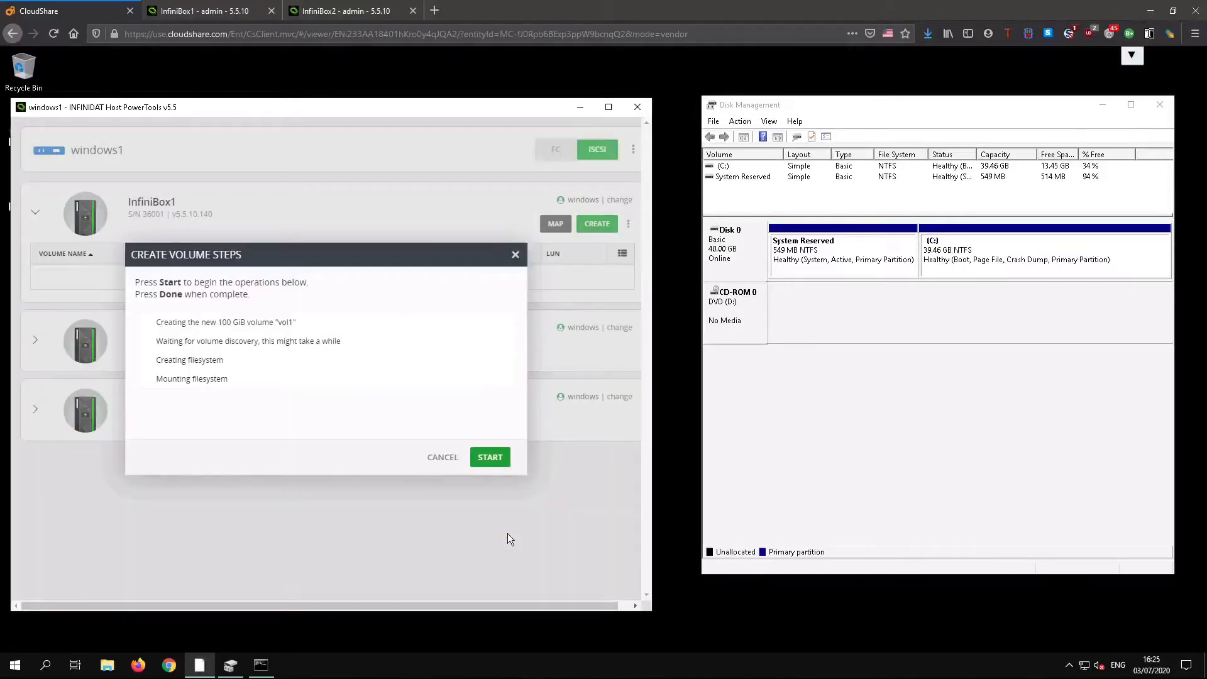
left_click(498, 464)
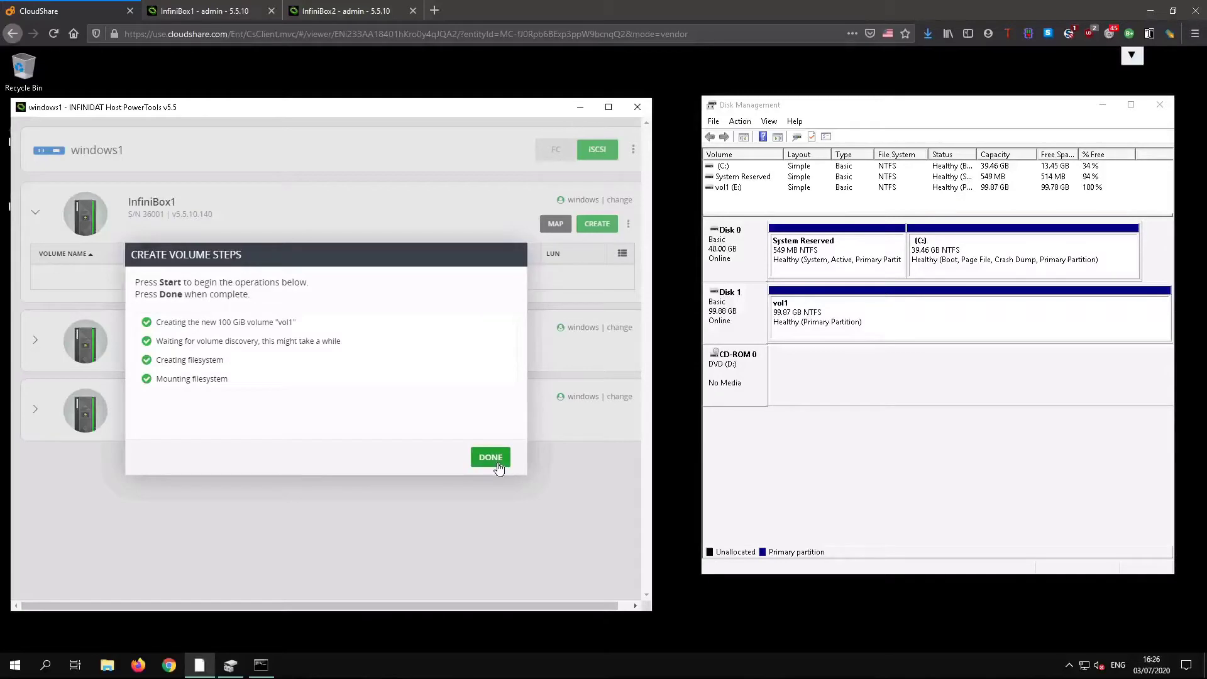
left_click(496, 462)
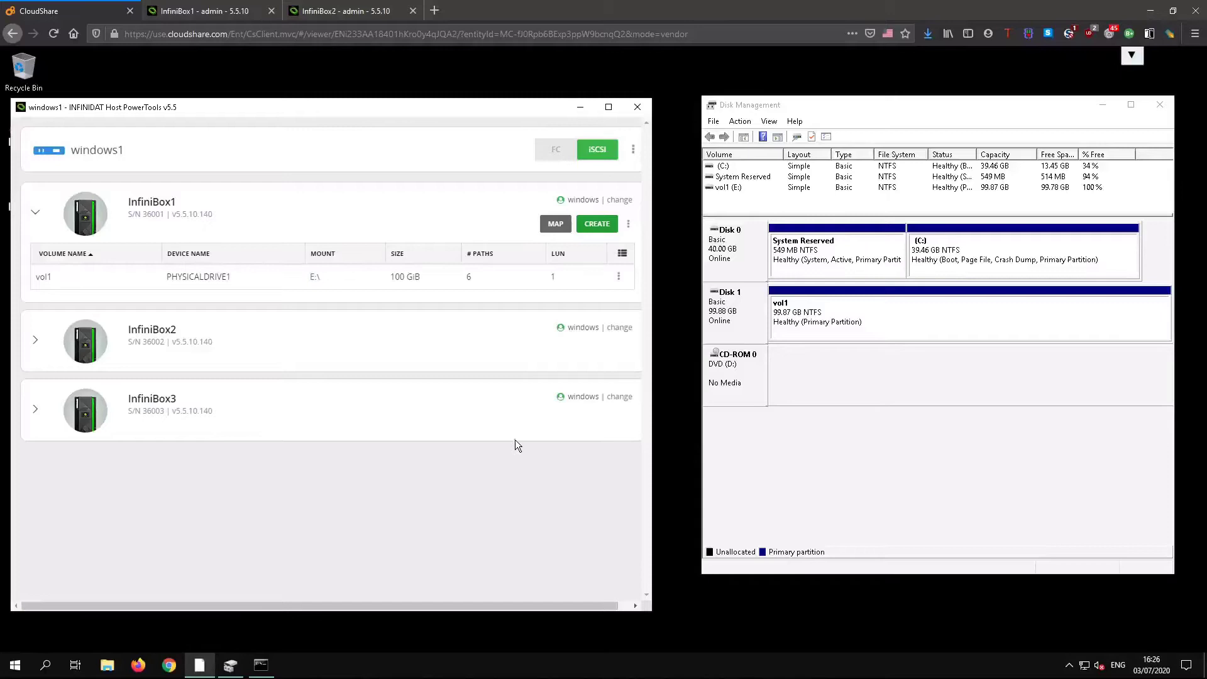
- Create a second InfiniBox1 volume named vol2 of 50 GiB and start mounting it as F:
left_click(598, 223)
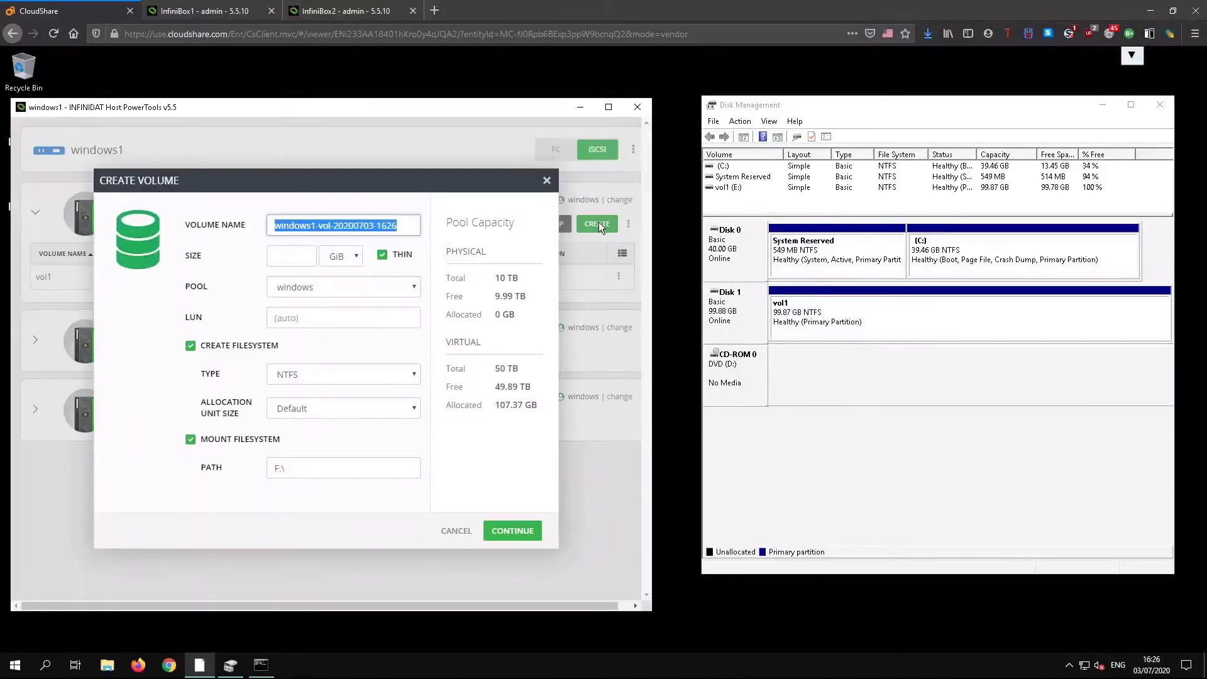
type("vol2")
key("Tab")
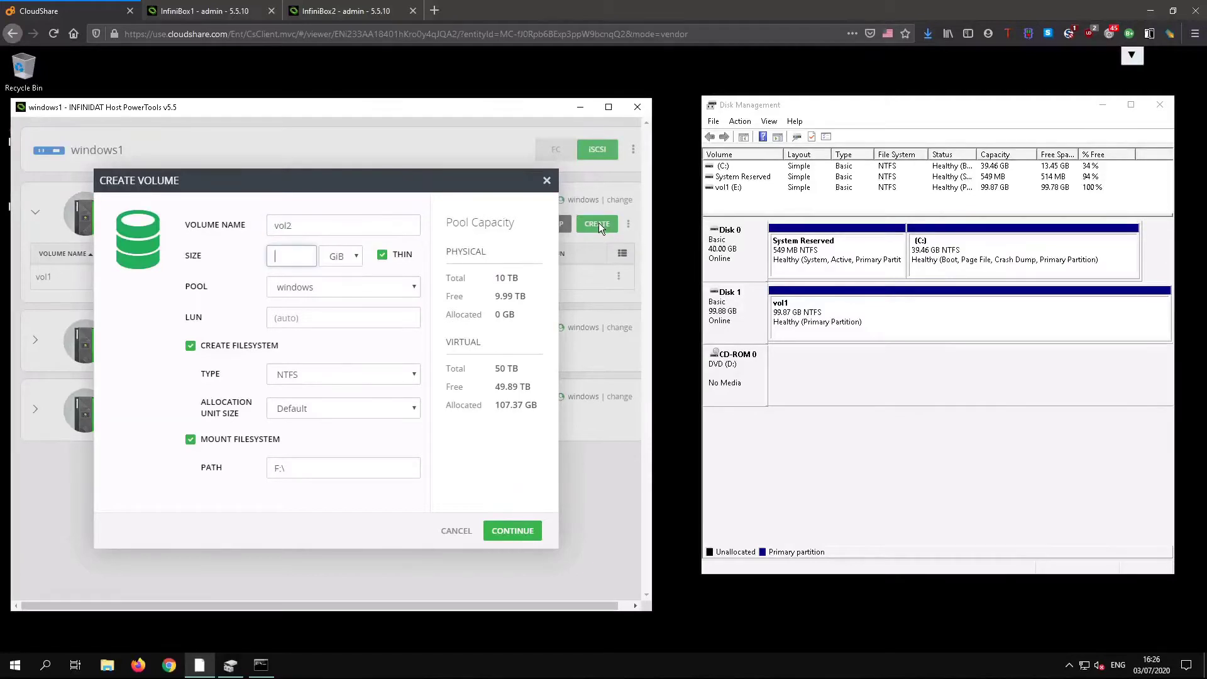
type("50")
key("Tab")
left_click(510, 532)
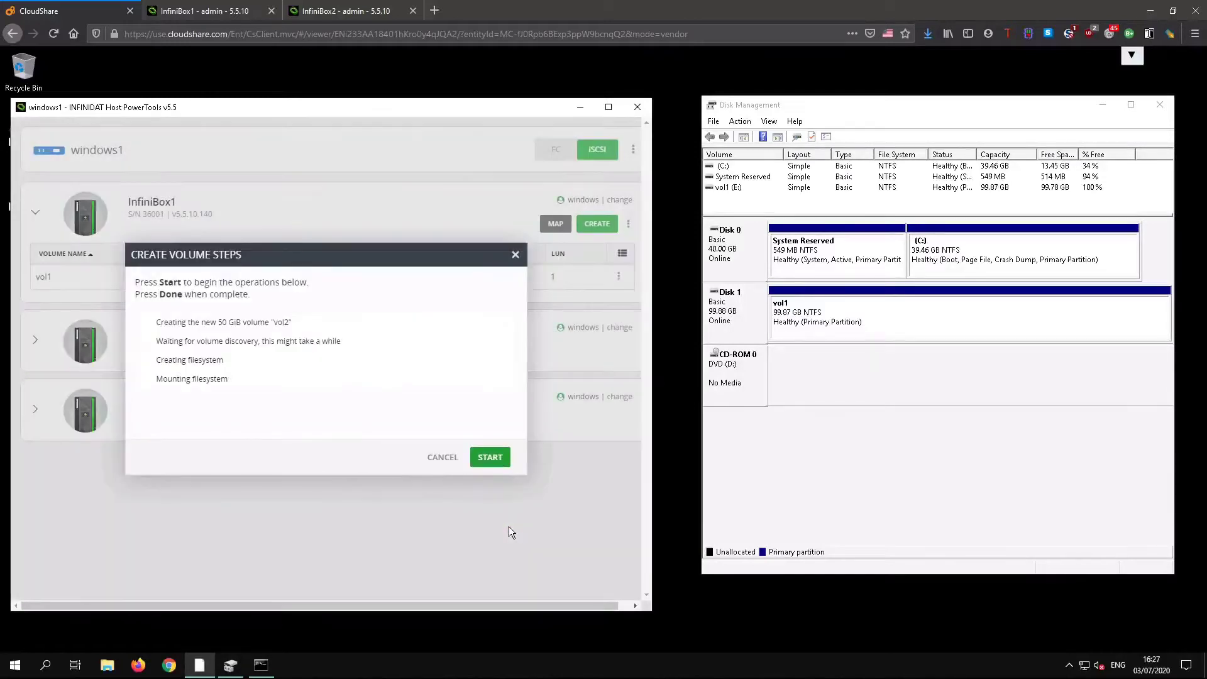
left_click(503, 459)
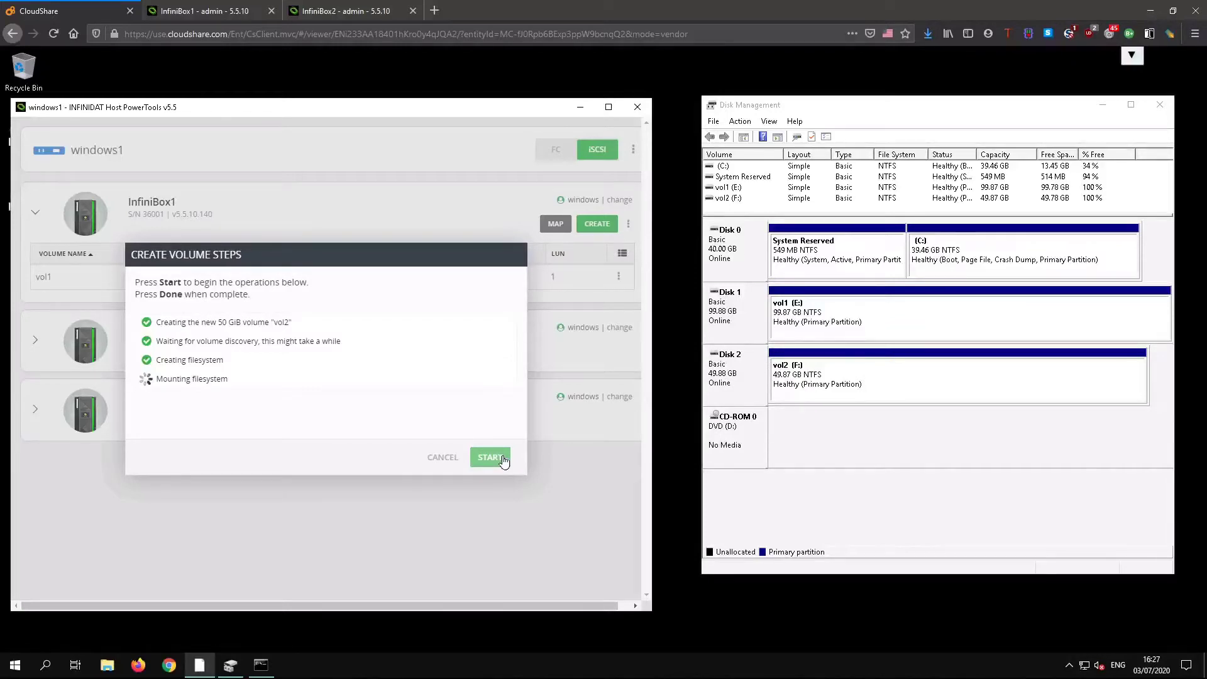
- Run mpclaim -s -d, then mpclaim -s -d 3 to show Disk3's six Active/Optimized paths
left_click(260, 665)
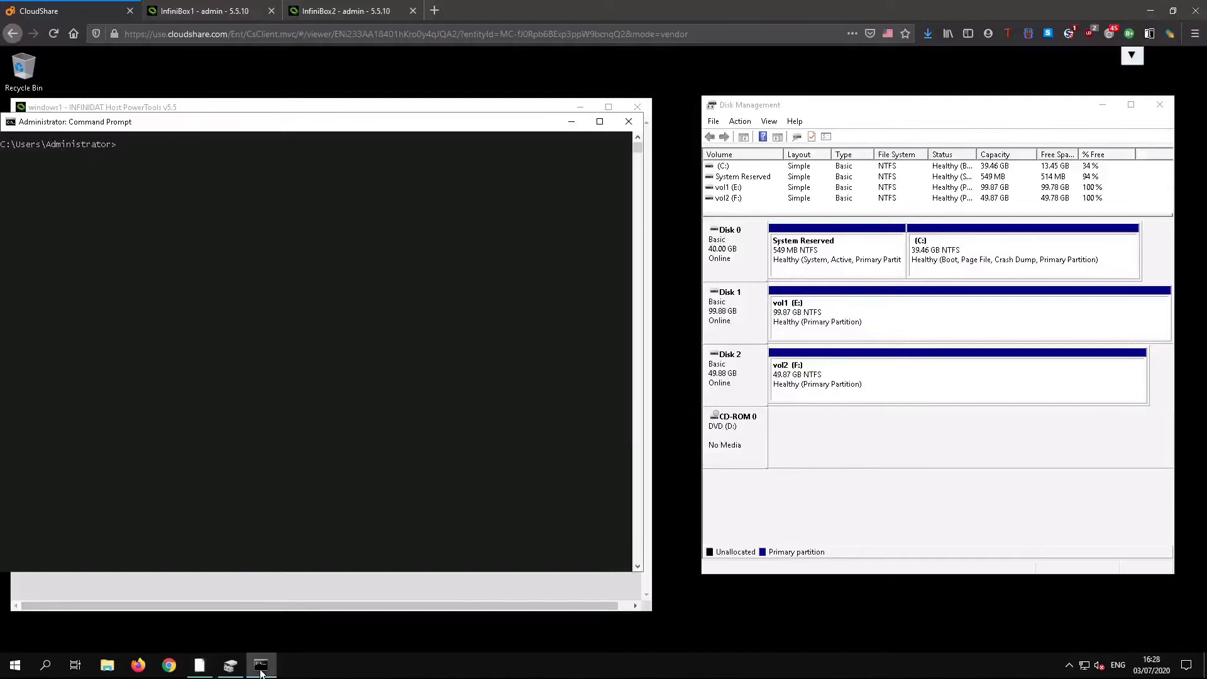
type("mpclaim")
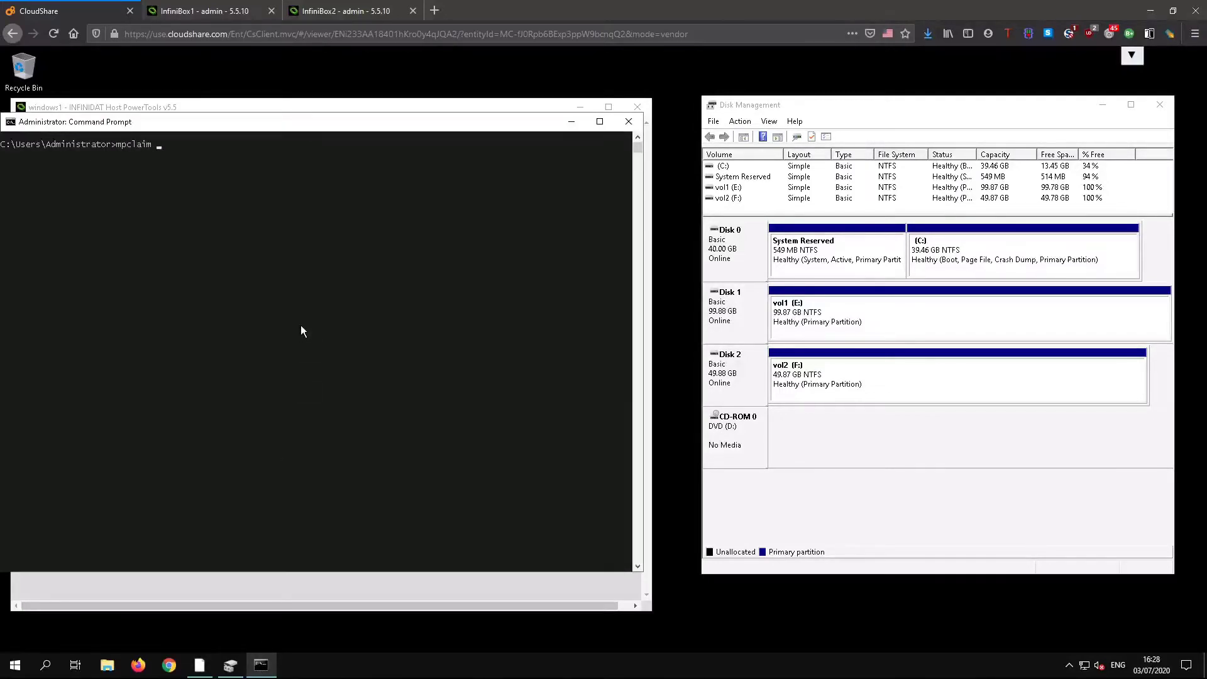
type(" -s -d")
key("Return")
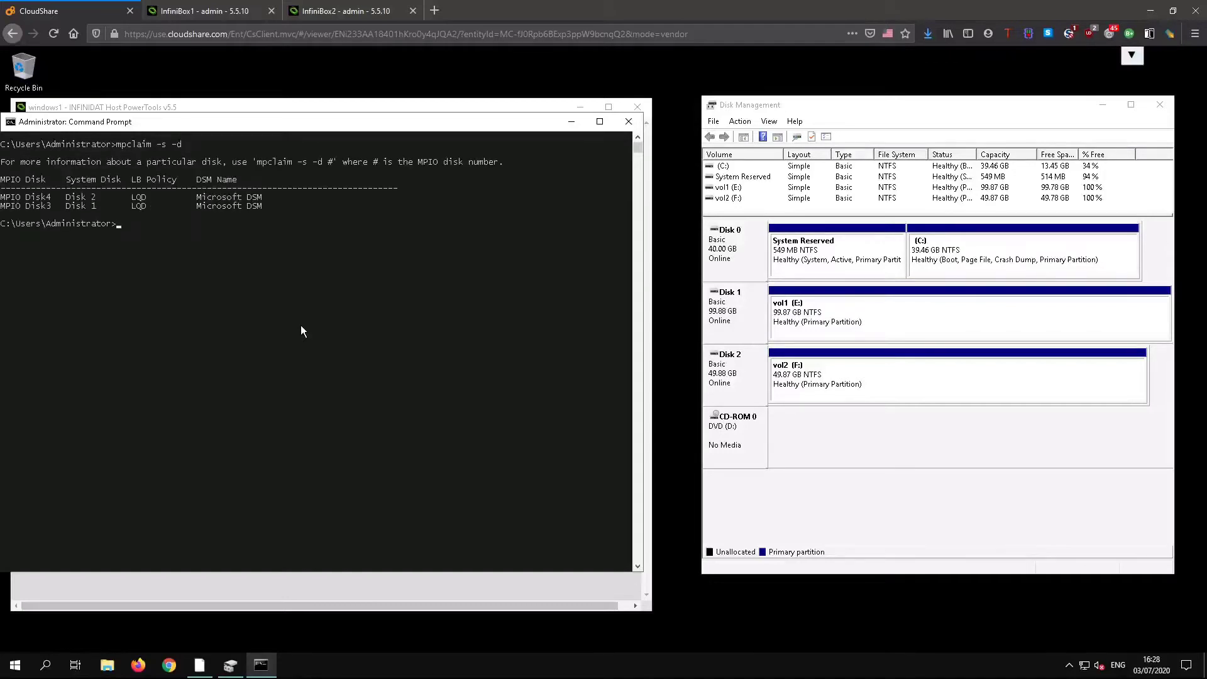
key("Up")
type("3")
key("Return")
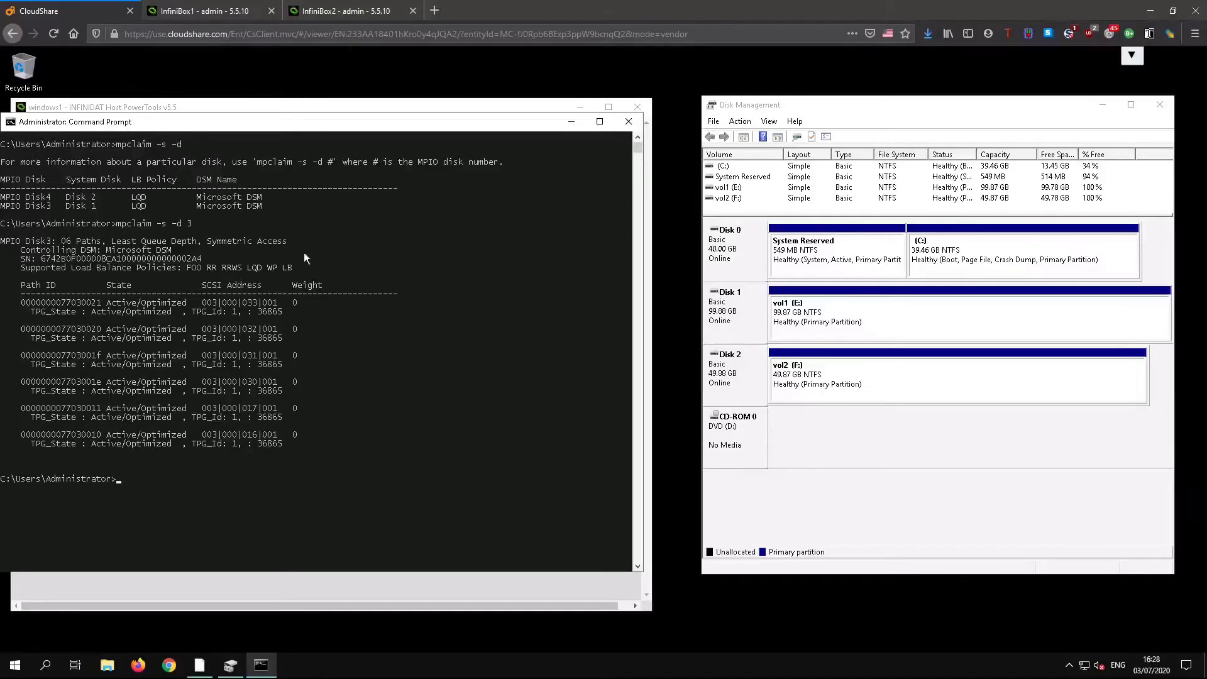
- Create consistency group CG1 in the windows pool on InfiniBox1
left_click(227, 7)
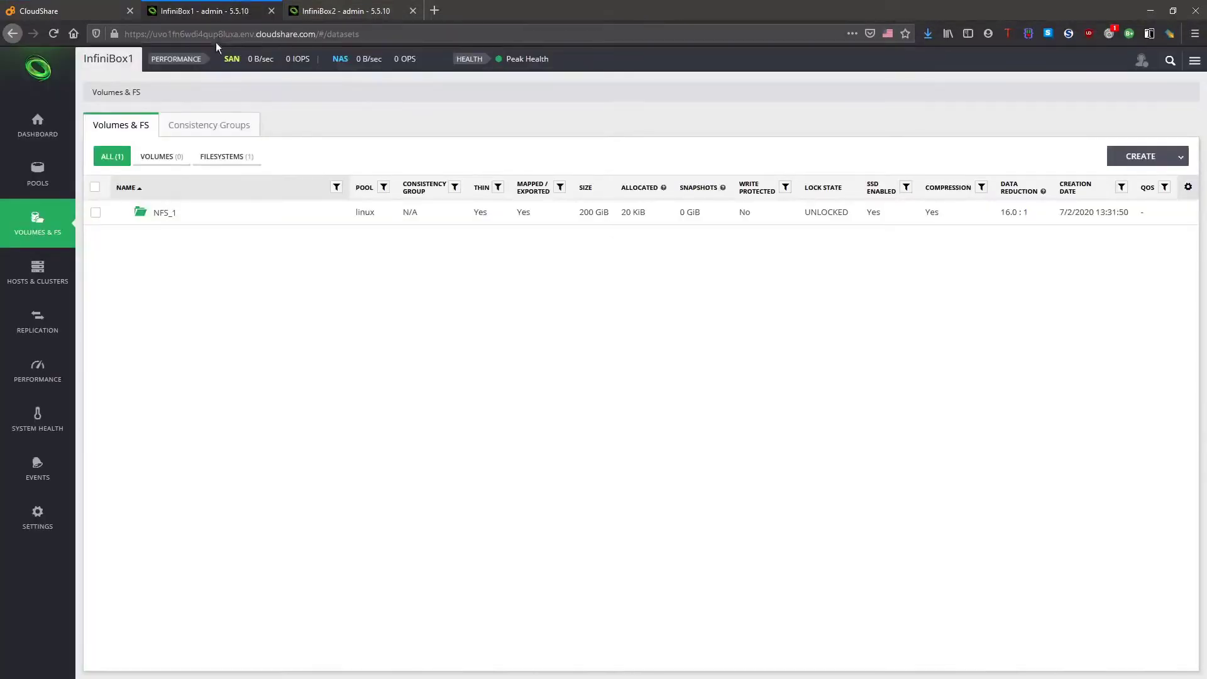
left_click(42, 223)
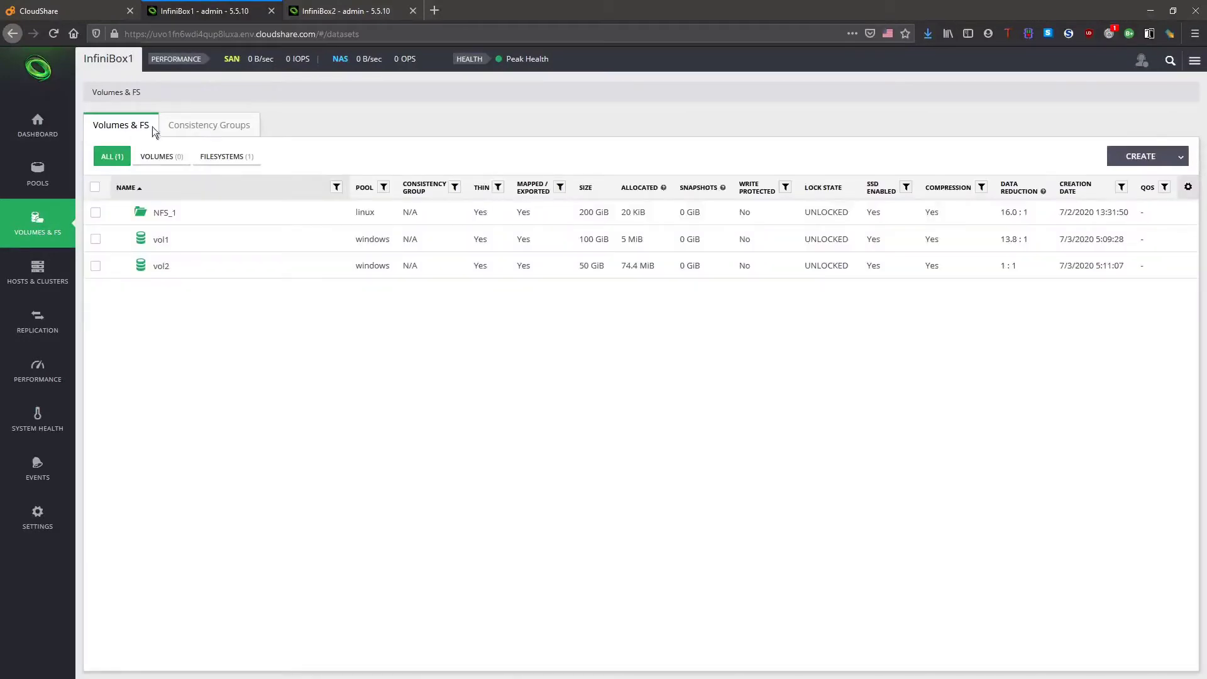
left_click(195, 124)
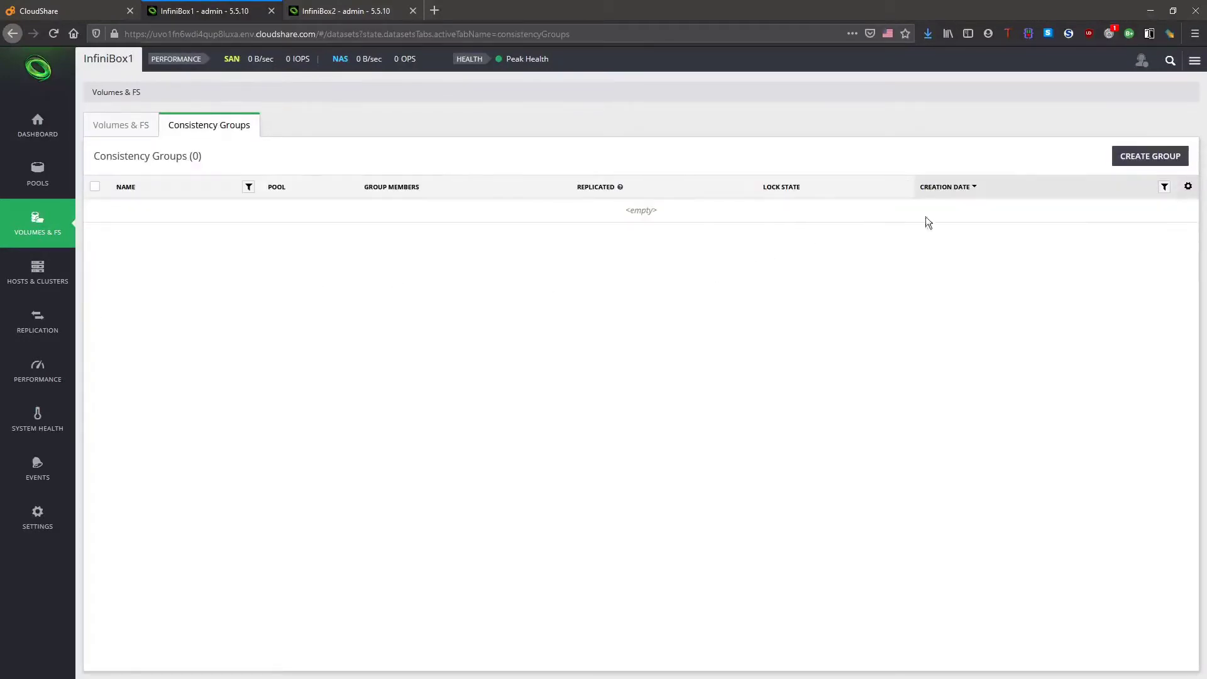
left_click(1155, 158)
left_click(539, 136)
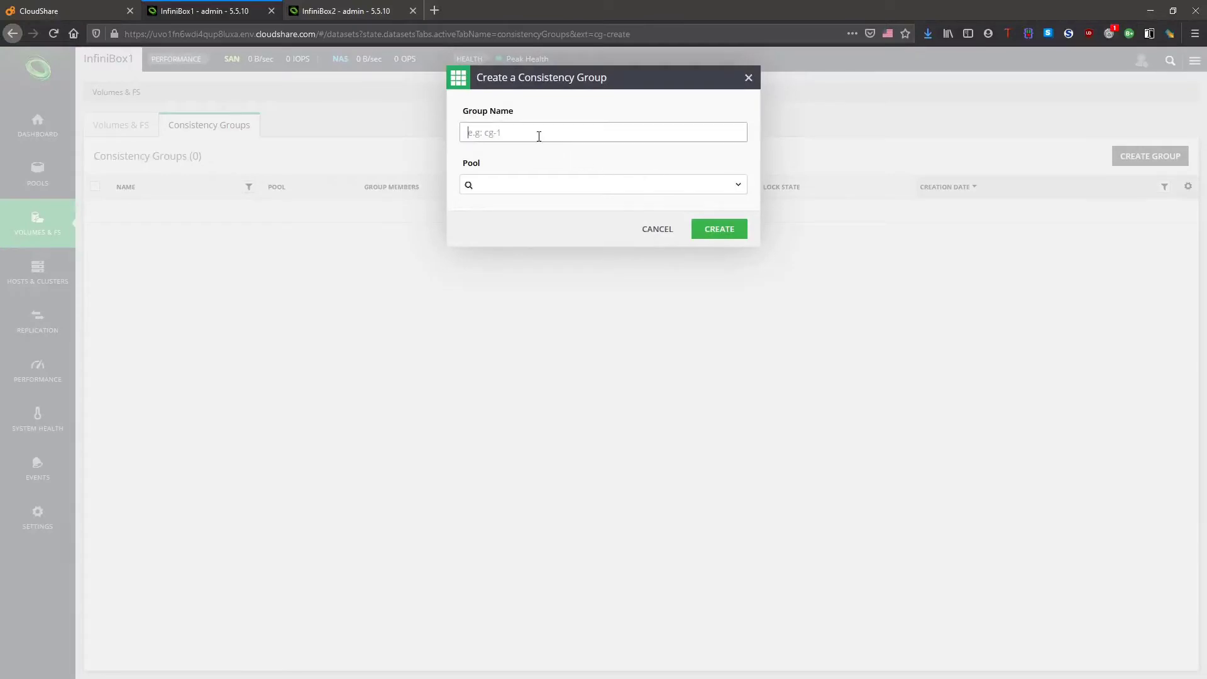
type("CG1")
key("Tab")
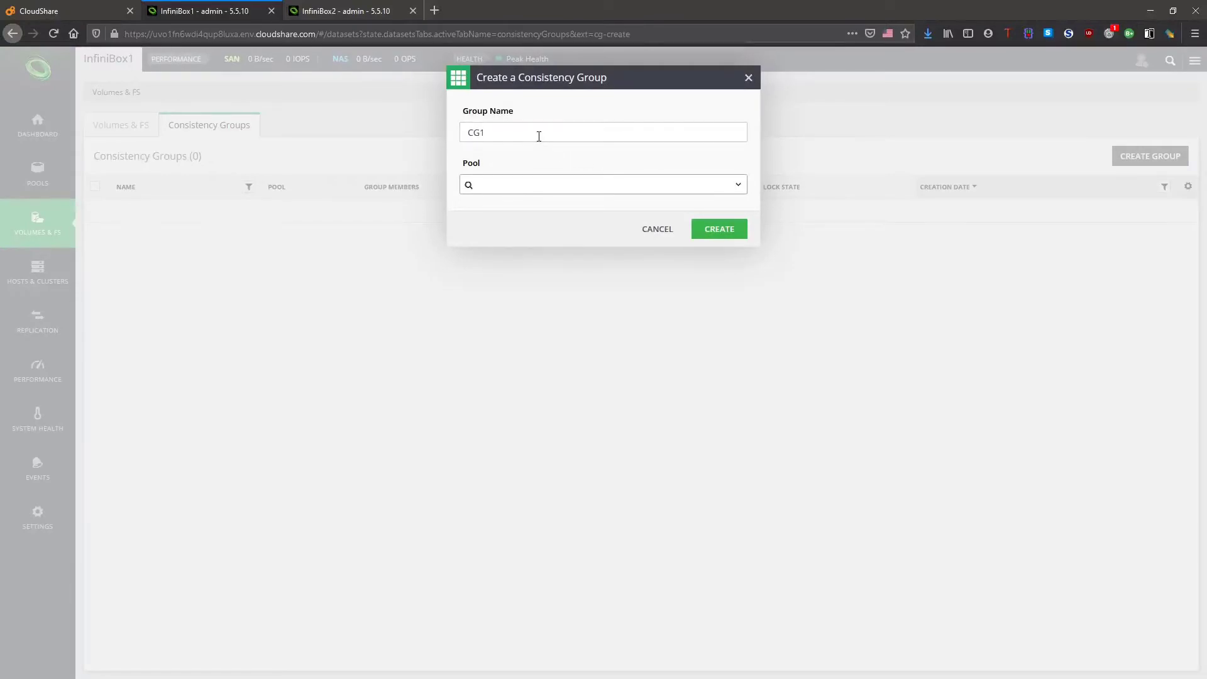
type("wind")
key("Return")
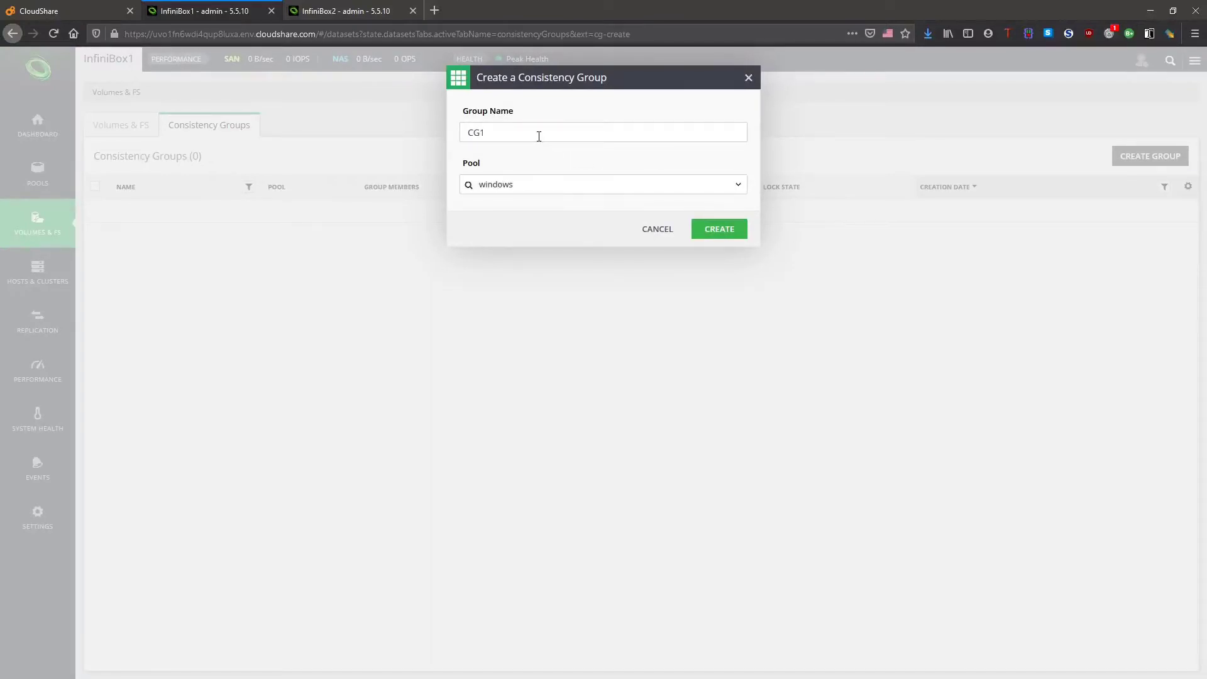
key("Return")
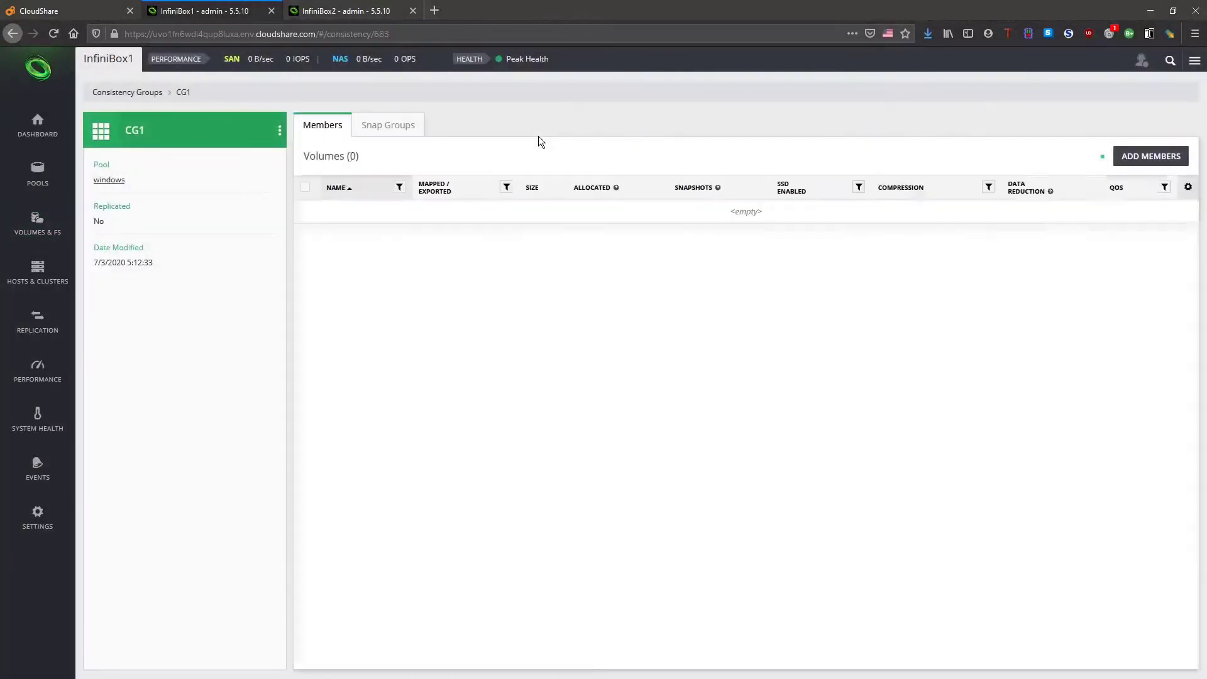
- Add vol1 and vol2 as the members of CG1
left_click(1157, 156)
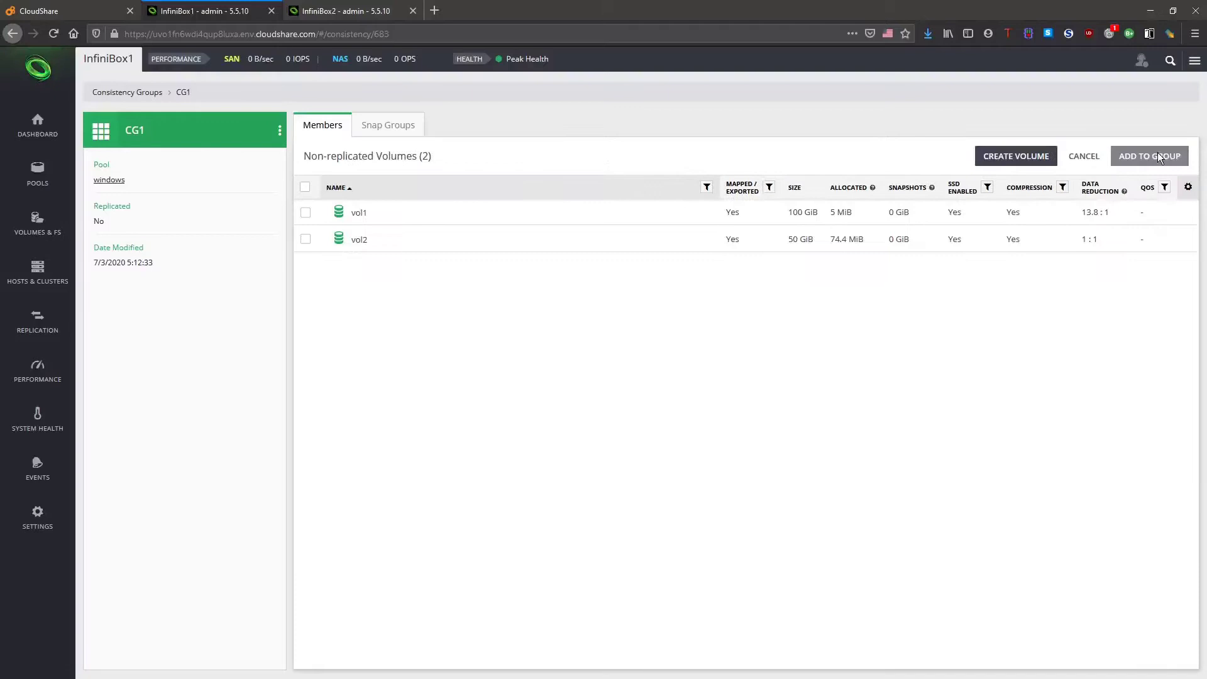
left_click(305, 187)
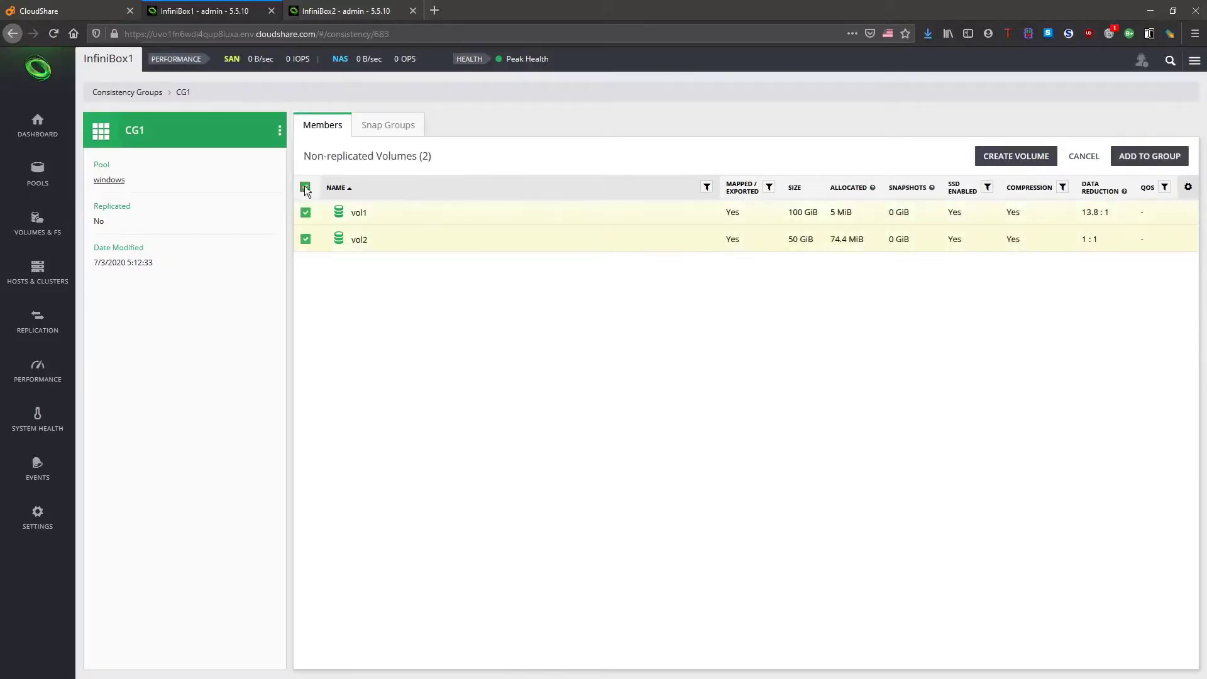
left_click(1138, 157)
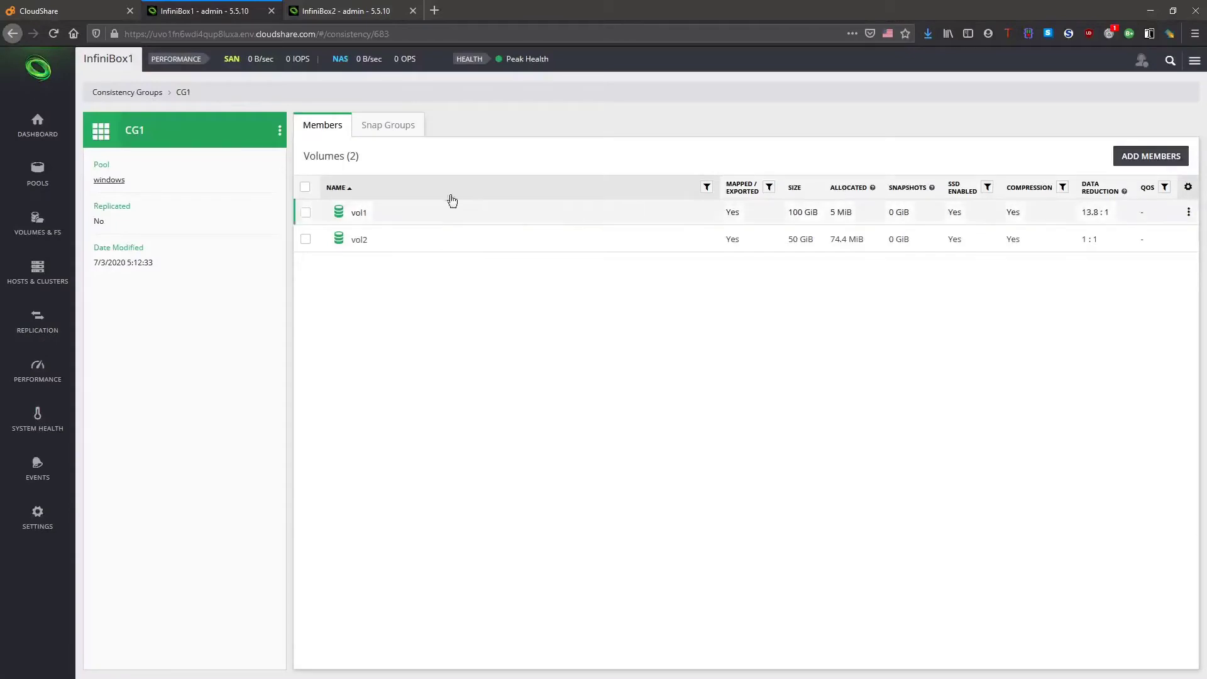
- Start an Active Active replica of CG1 with InfiniBox2 as the remote system
left_click(280, 130)
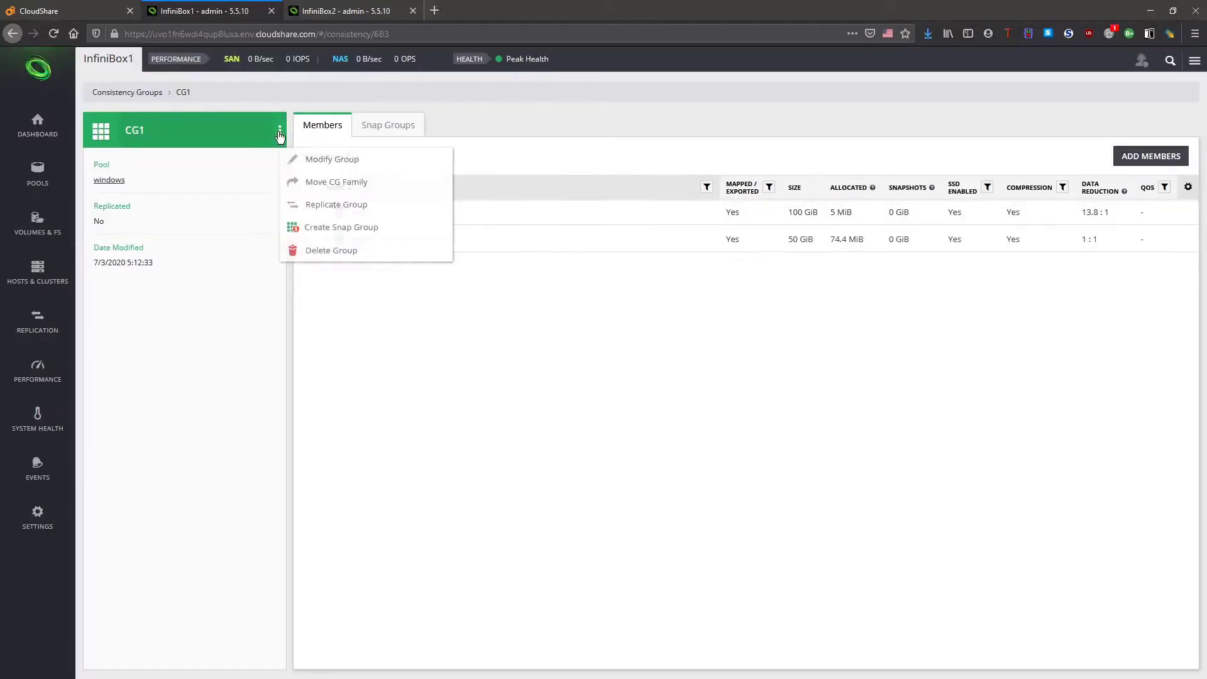
left_click(308, 204)
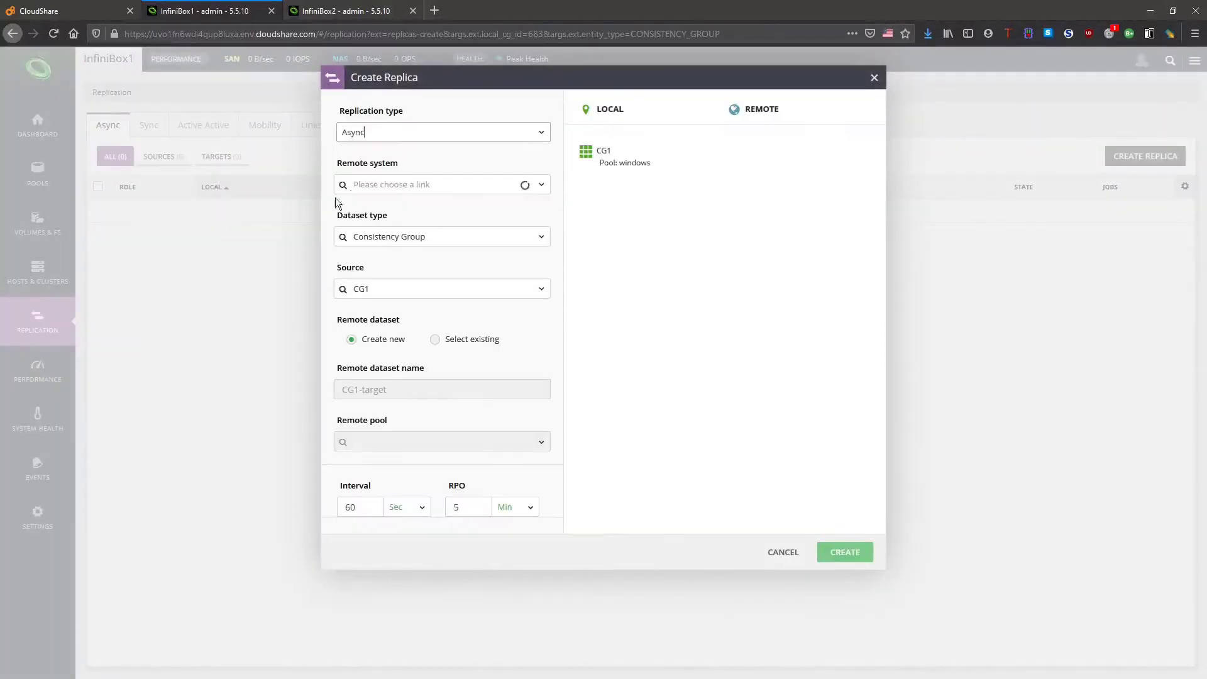
left_click(414, 131)
left_click(378, 191)
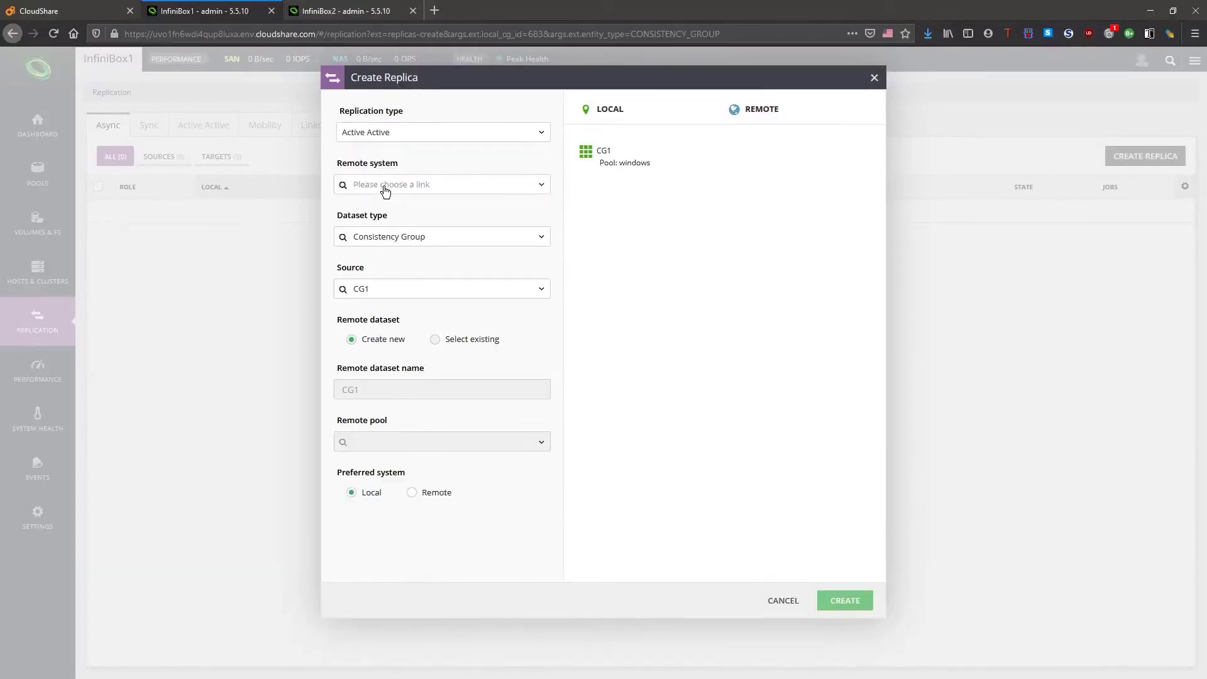
left_click(385, 191)
left_click(379, 210)
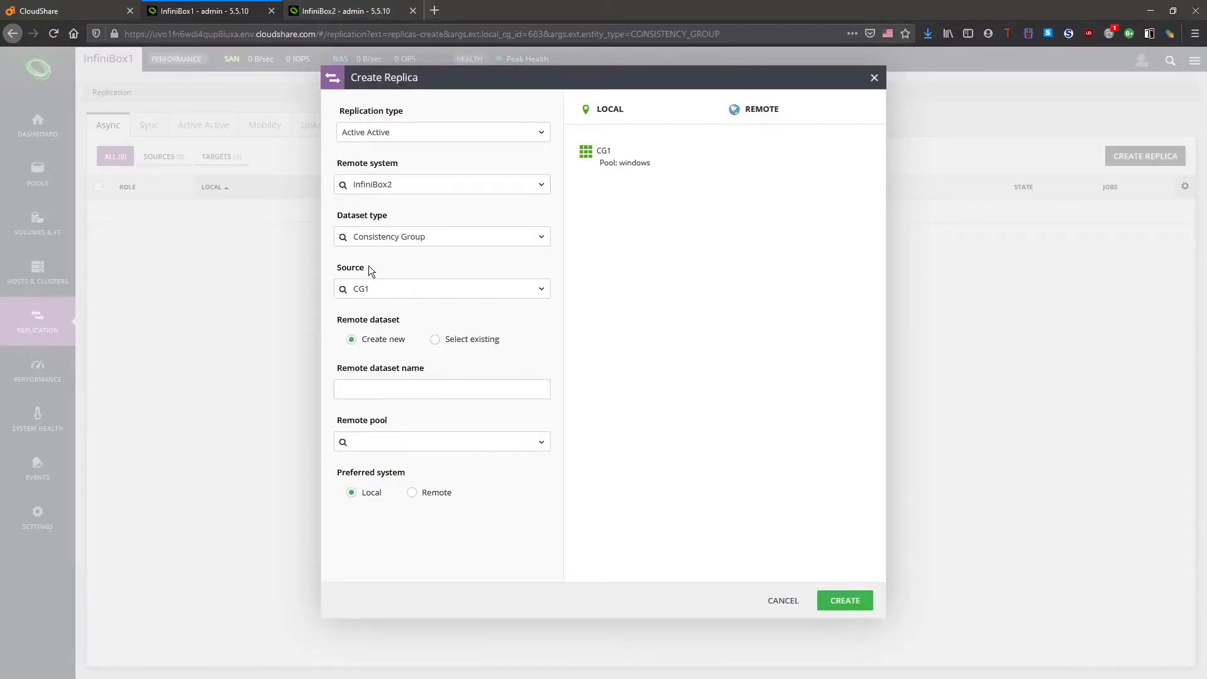
- Name the remote dataset CG1 in the windows pool, create the replica, and view InfiniBox2
left_click(384, 387)
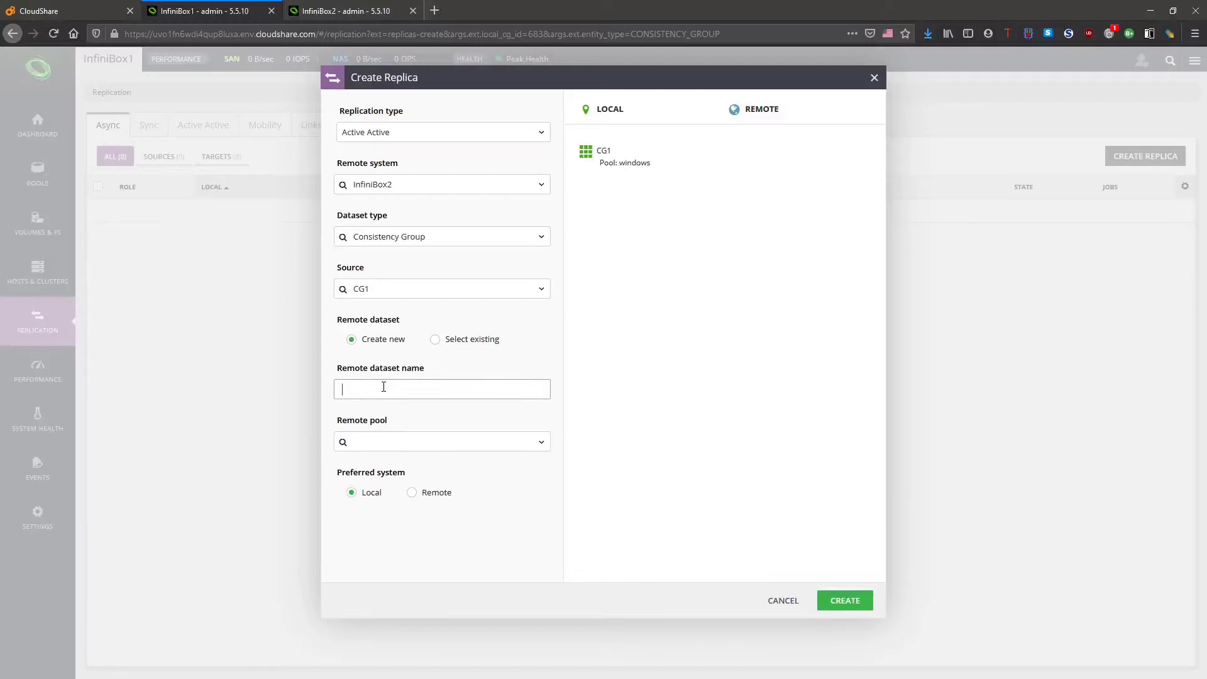
type("CG1")
left_click(407, 453)
left_click(404, 482)
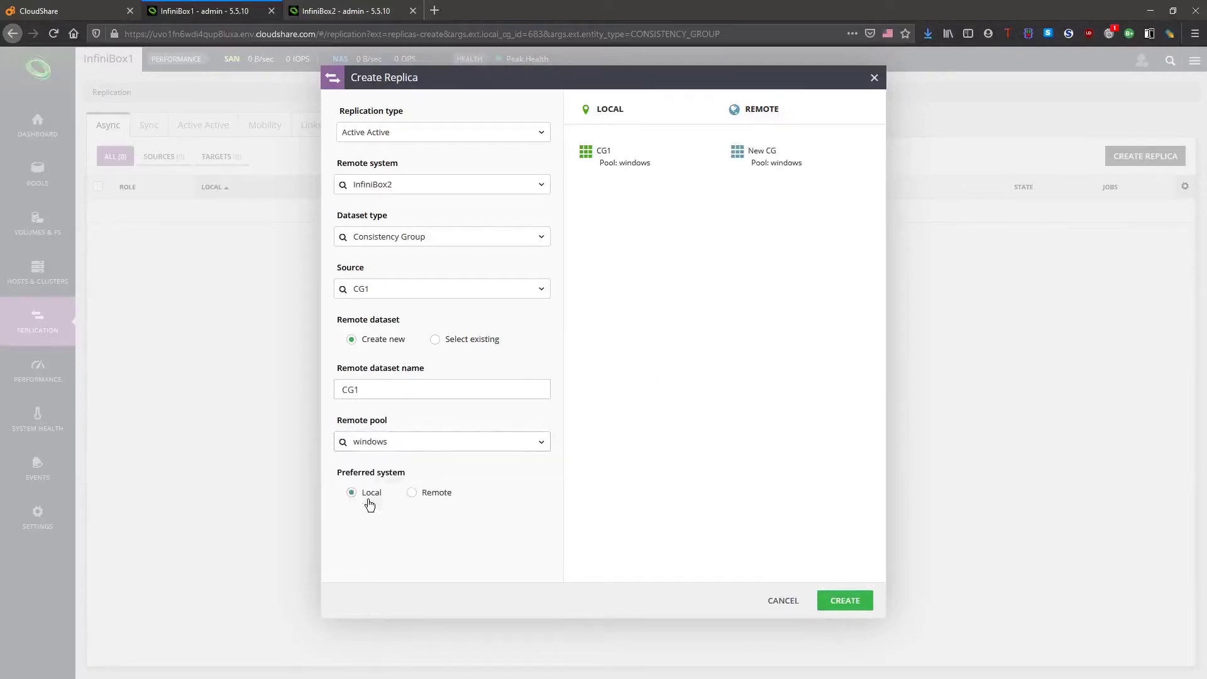
left_click(842, 601)
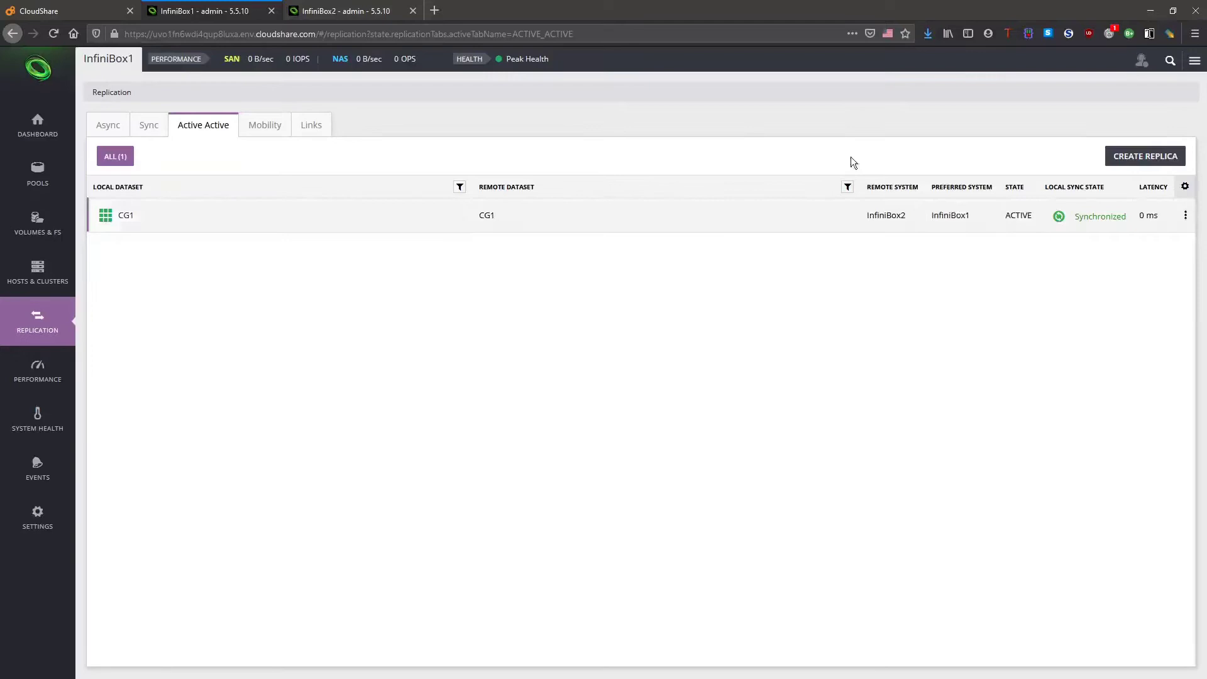
left_click(377, 8)
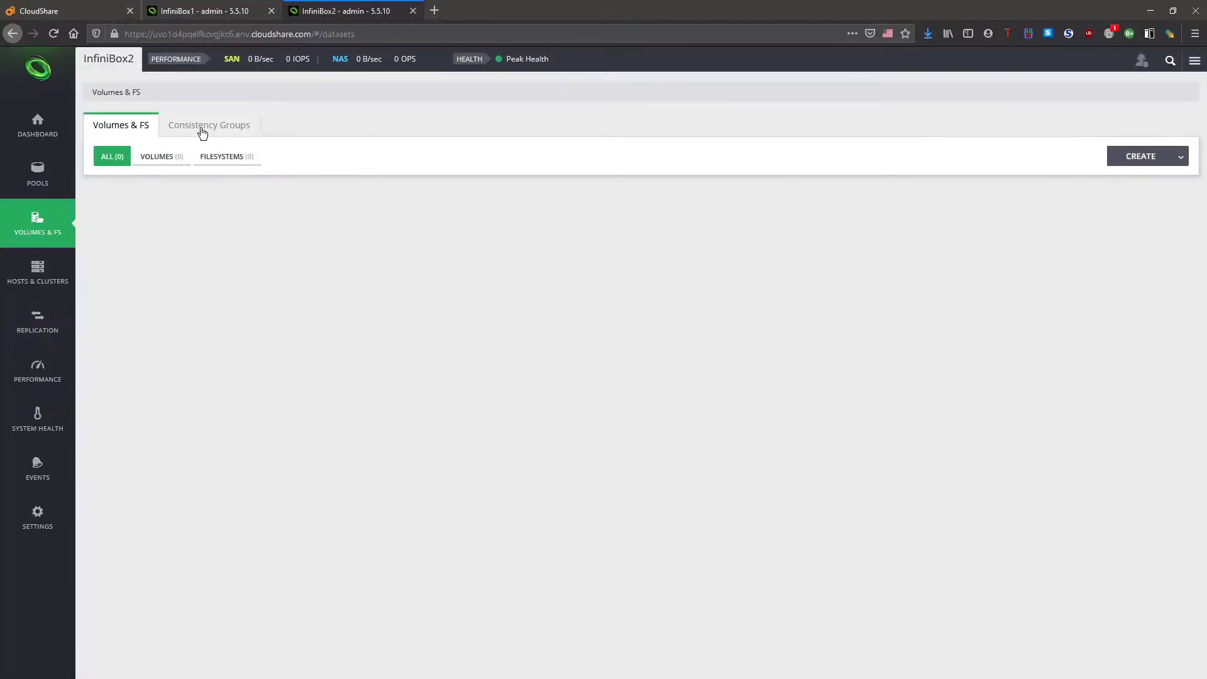
- Check the replicated CG1 consistency group on InfiniBox2
left_click(200, 127)
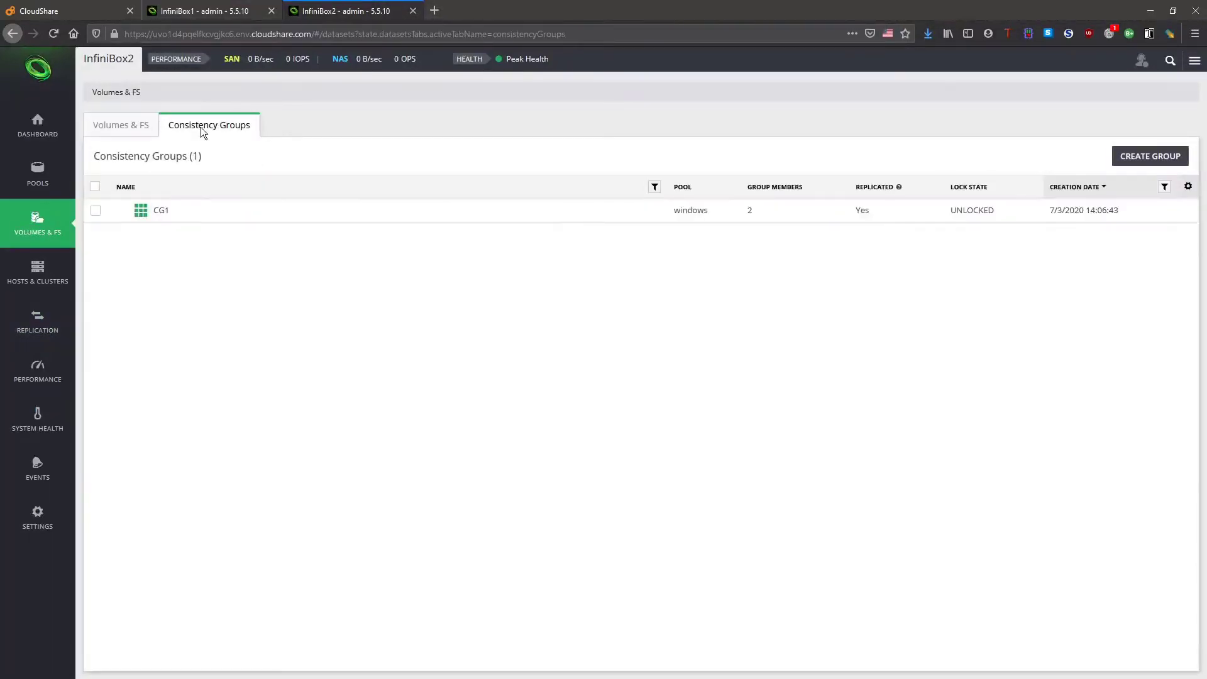
right_click(200, 215)
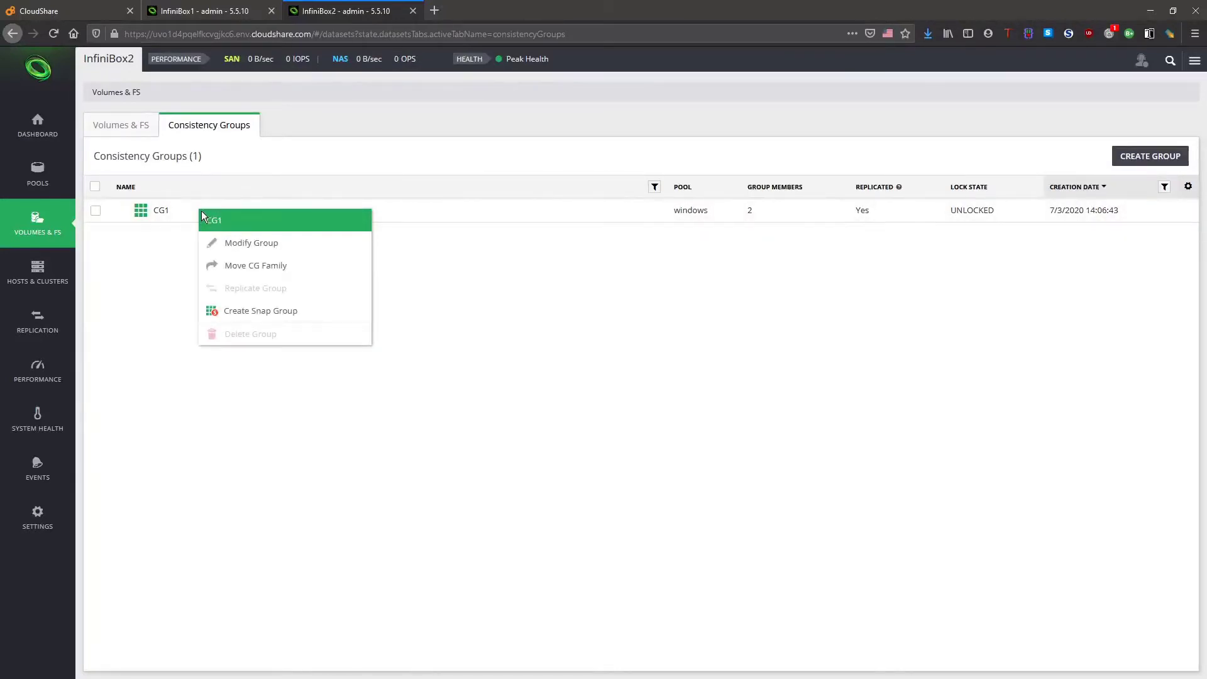
left_click(140, 318)
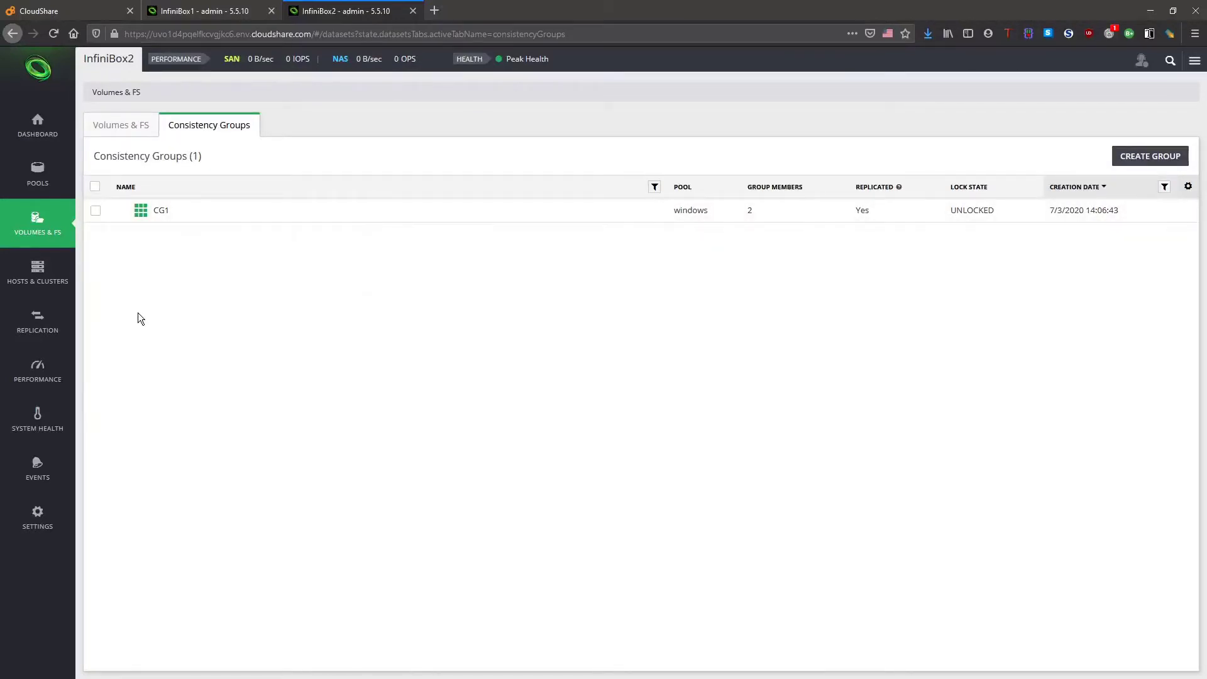
- Map both replica volumes to host windows1 as LUNs 1 and 2
left_click(52, 271)
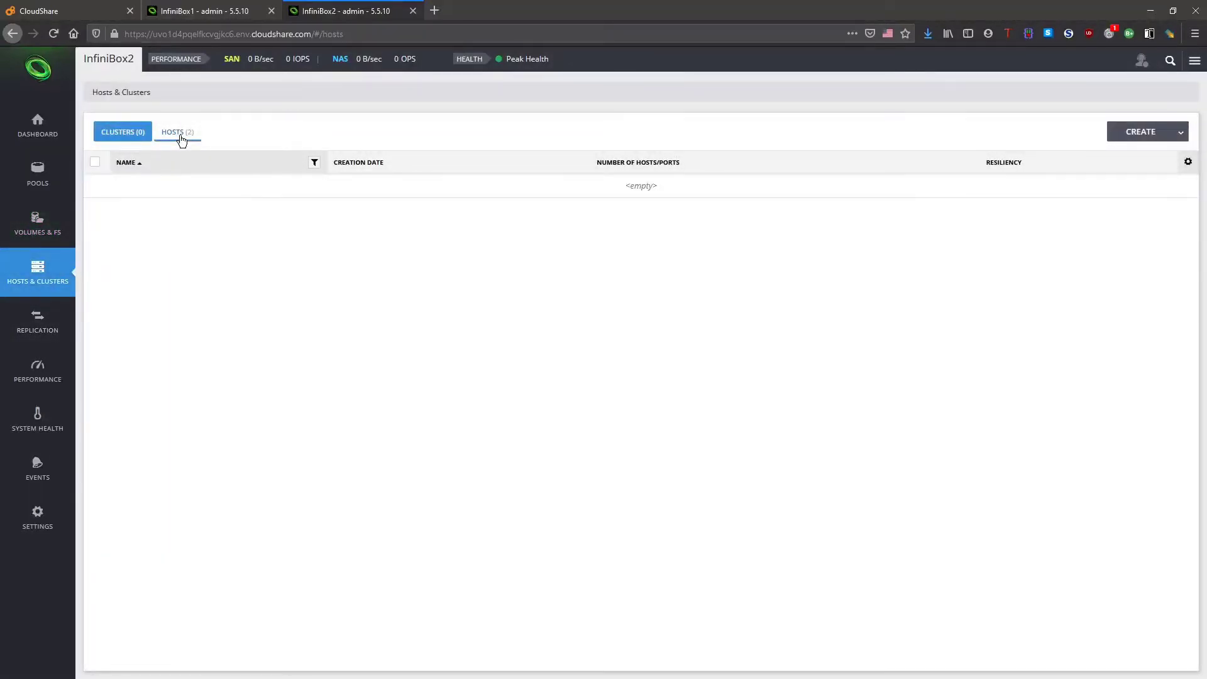
left_click(181, 138)
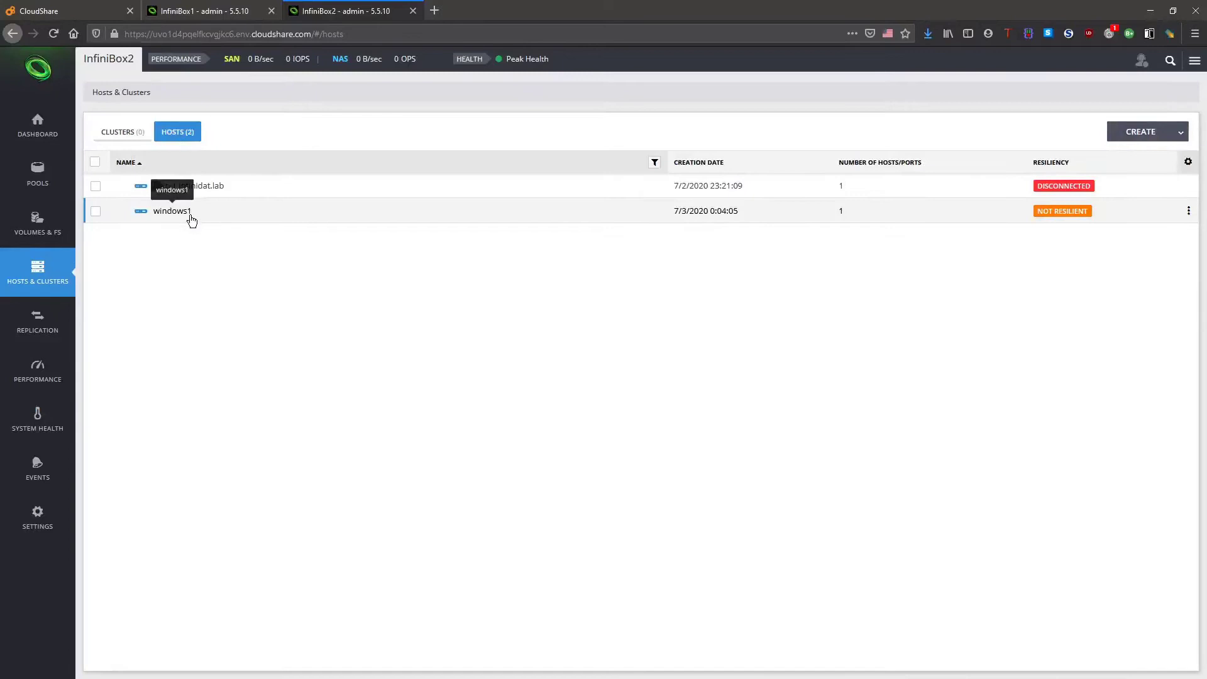
left_click(189, 215)
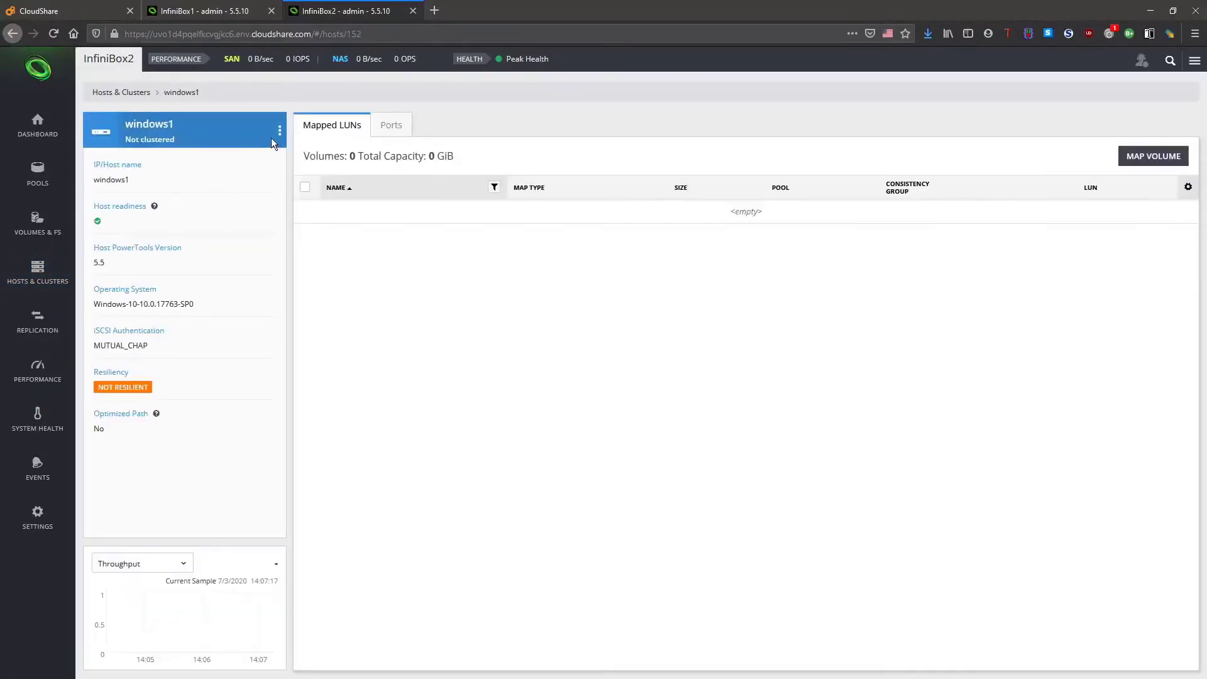
left_click(1169, 157)
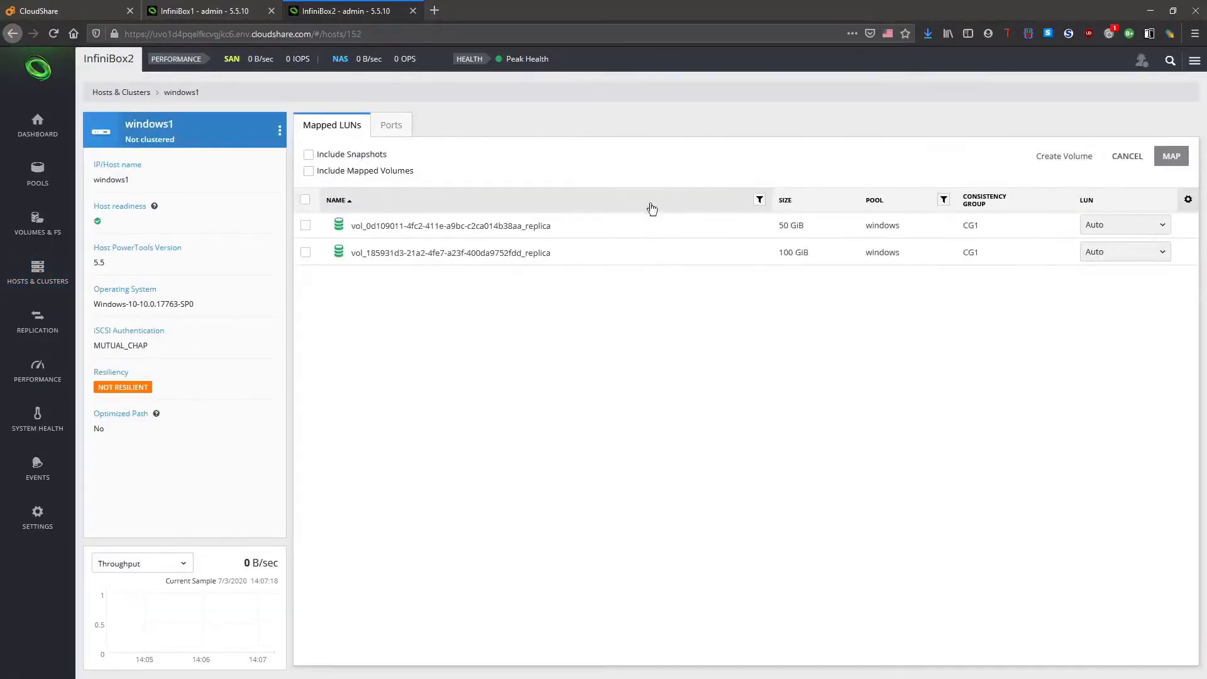
left_click(306, 200)
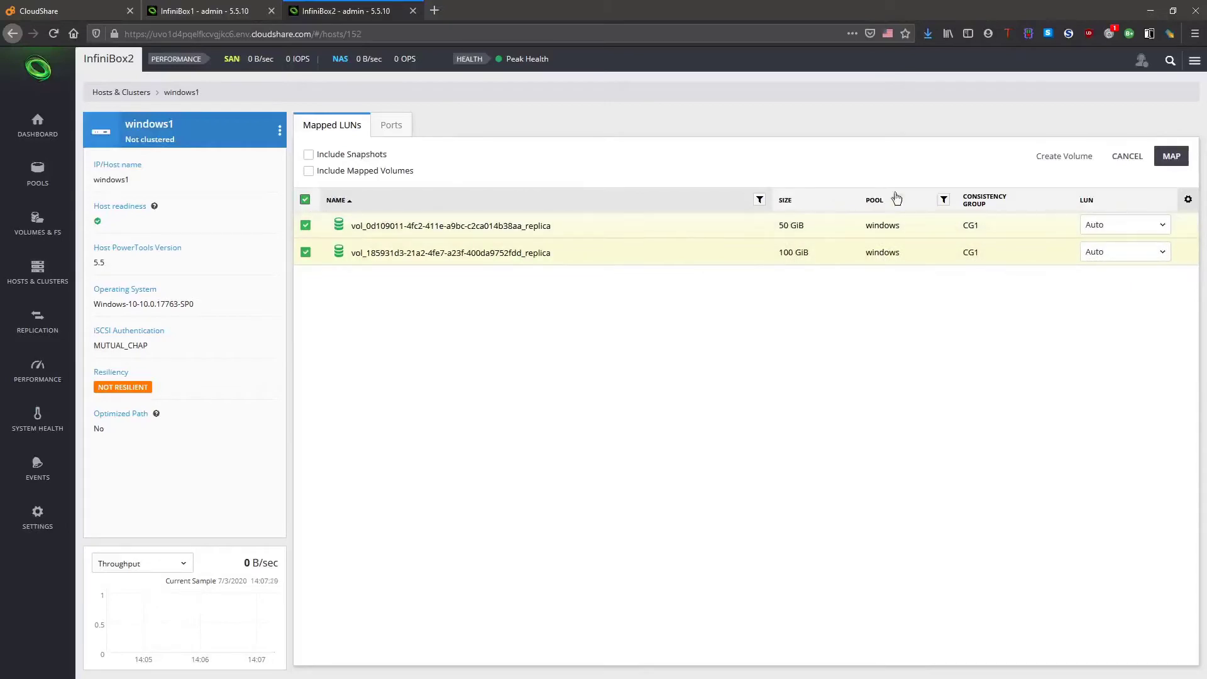
left_click(1164, 160)
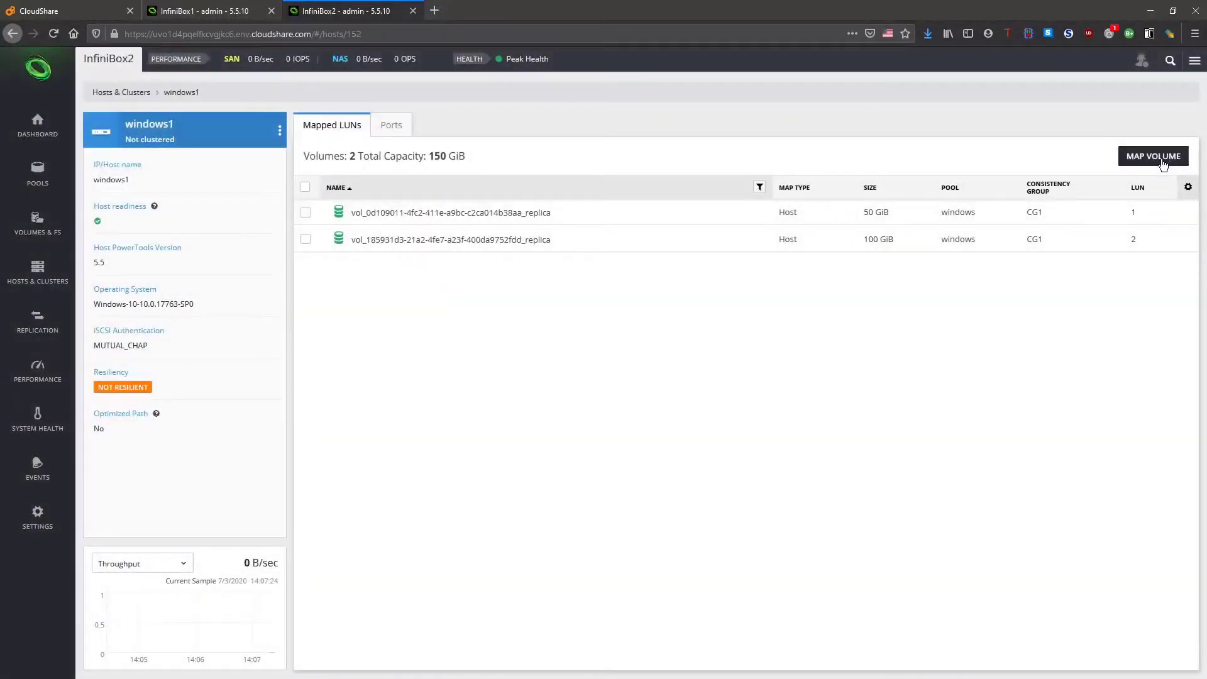
- Rename the 50 GiB replica volume to vol2
right_click(455, 216)
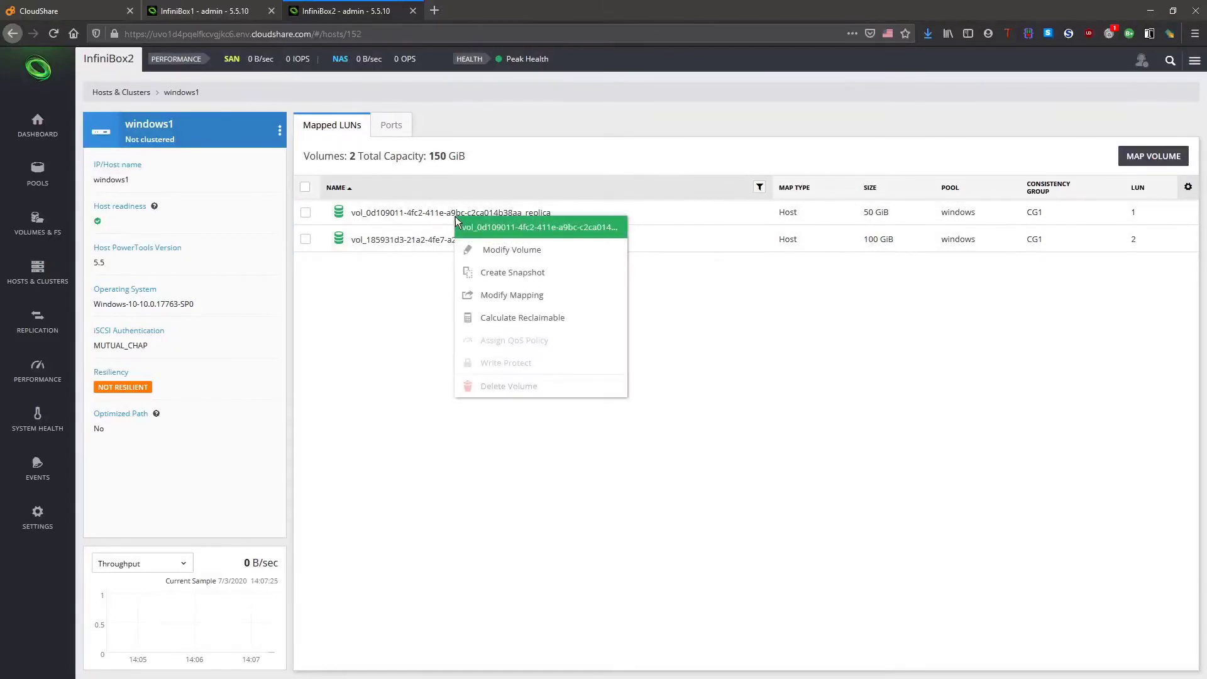
left_click(480, 249)
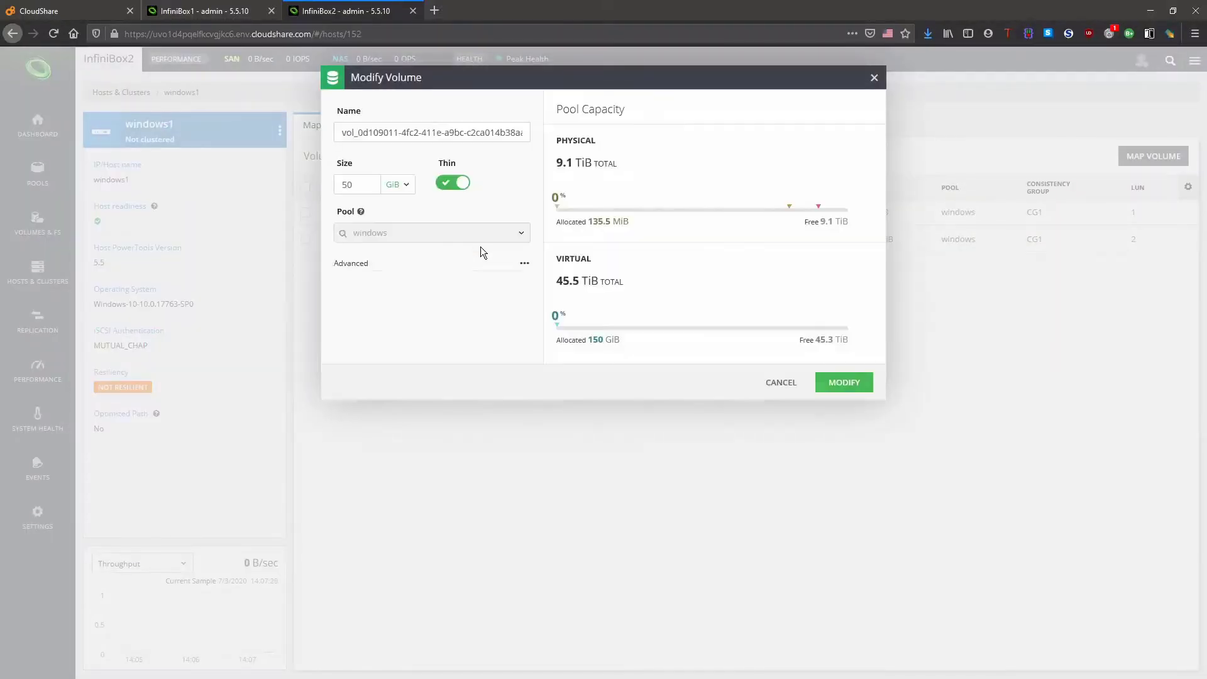
double_click(395, 132)
left_click(395, 133)
key("ctrl+a")
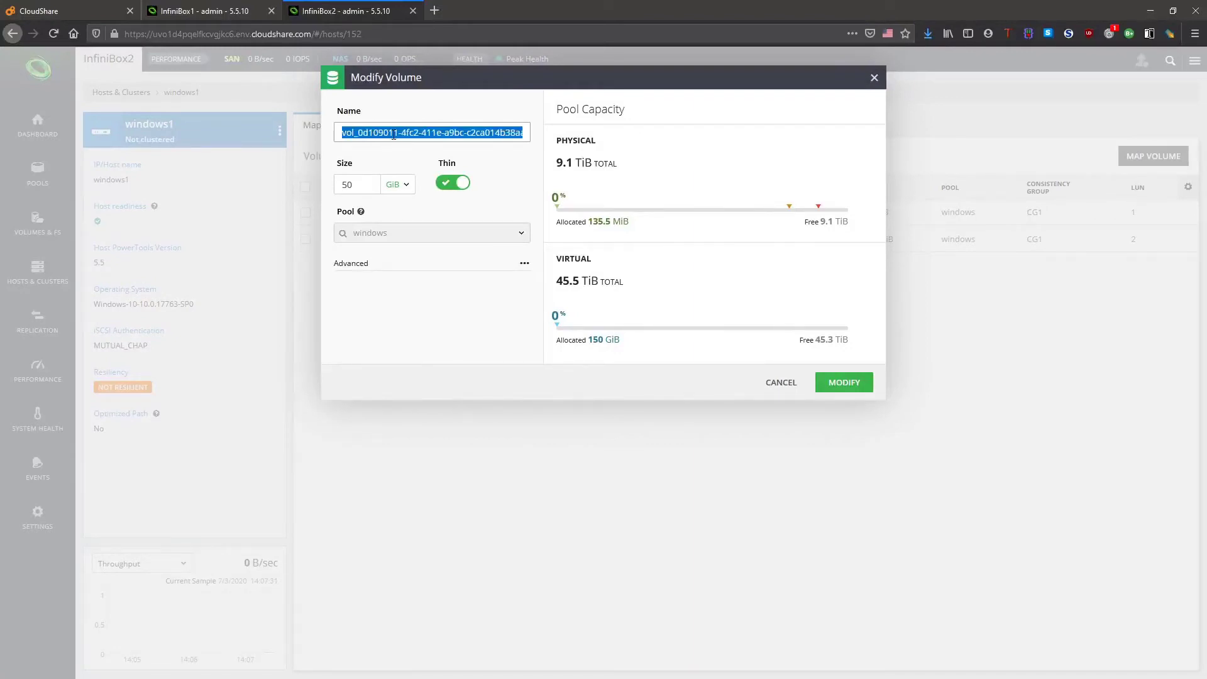
type("vol2")
key("Return")
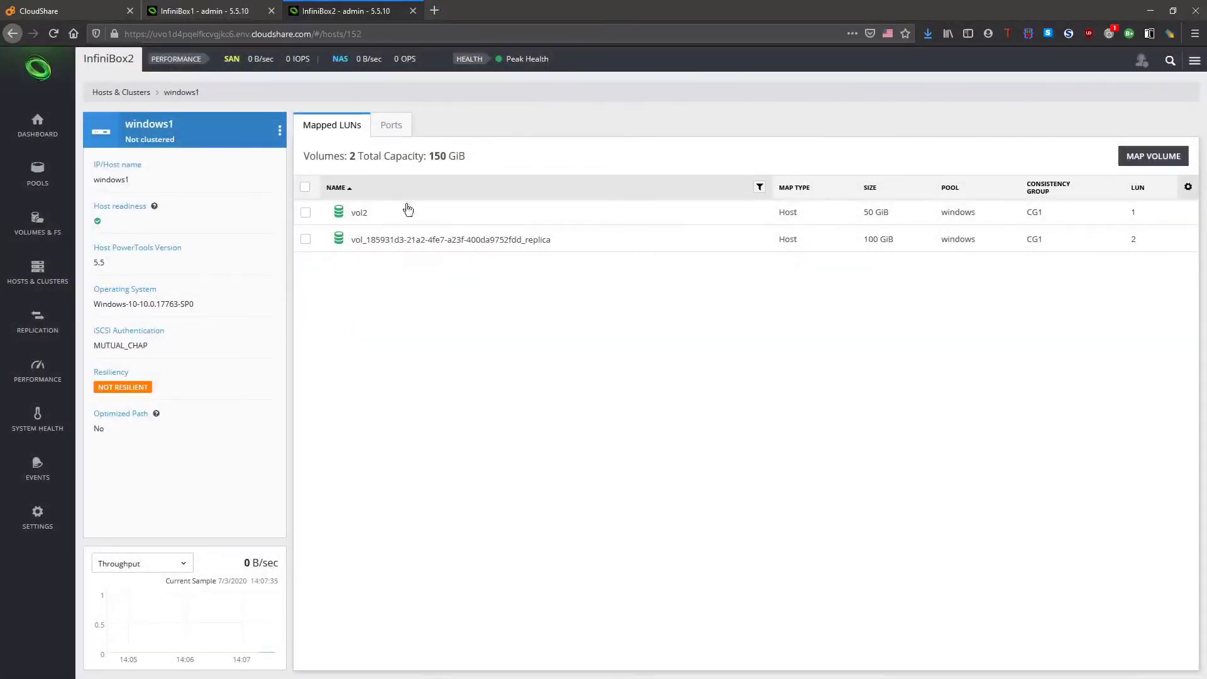
- Rename the 100 GiB replica volume to vol1
right_click(437, 234)
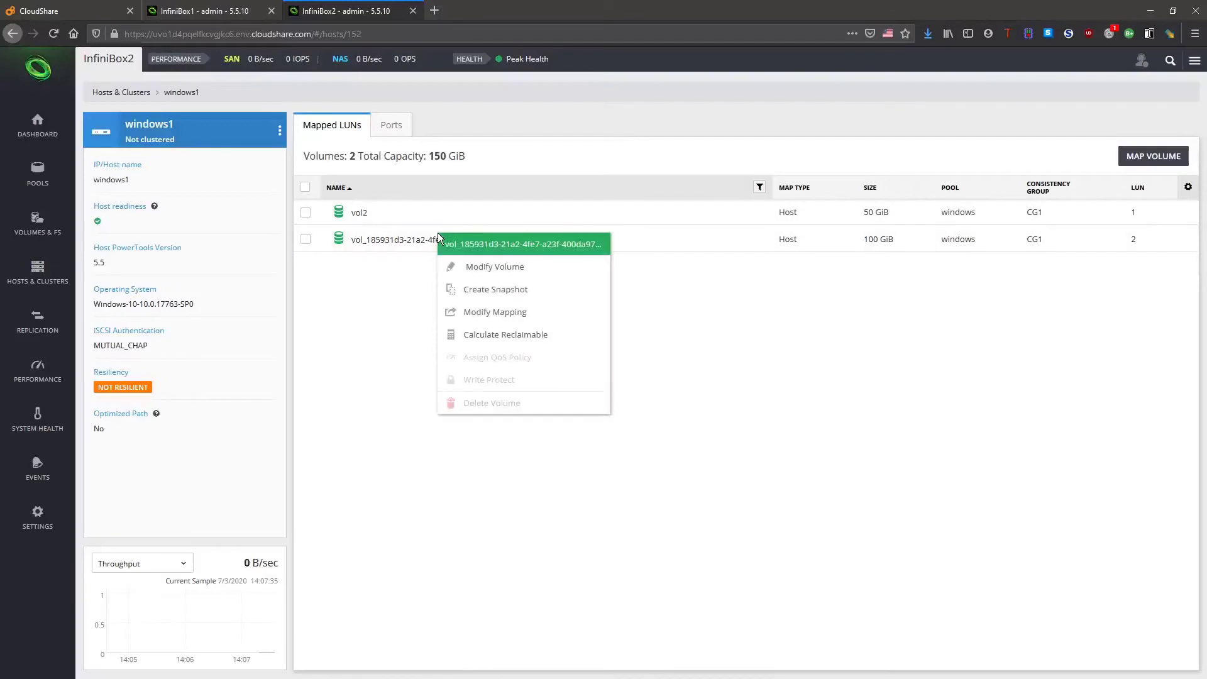
left_click(461, 268)
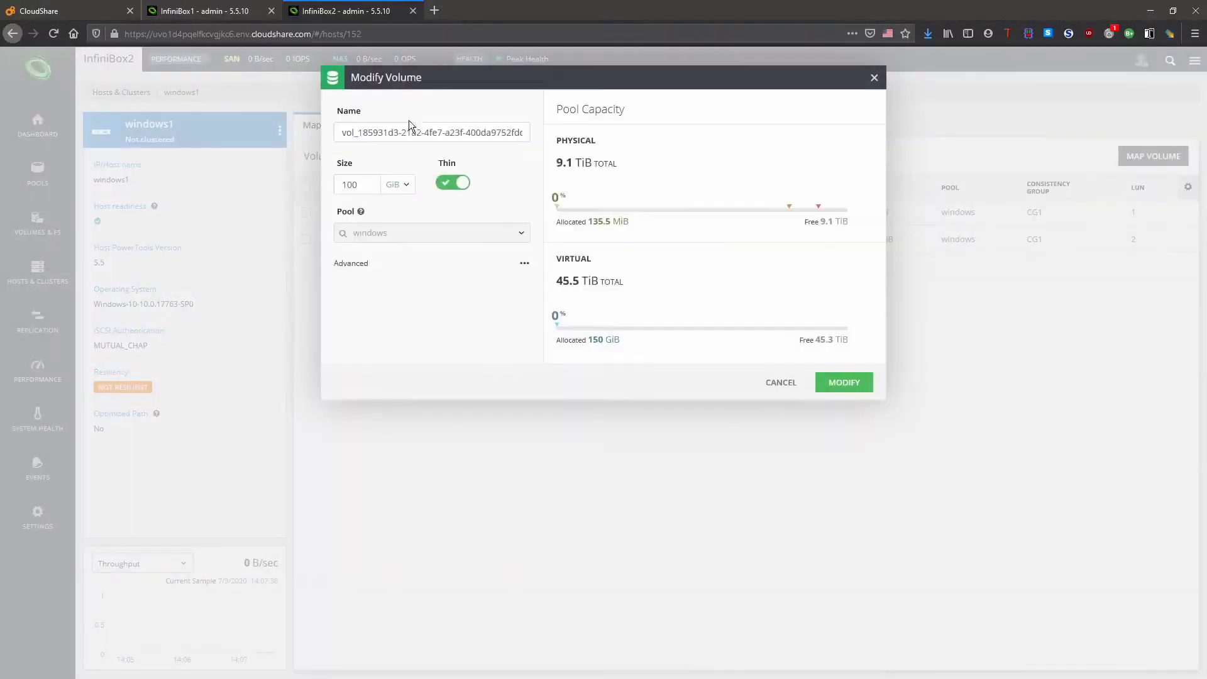
left_click(407, 126)
key("ctrl+a")
type("vo")
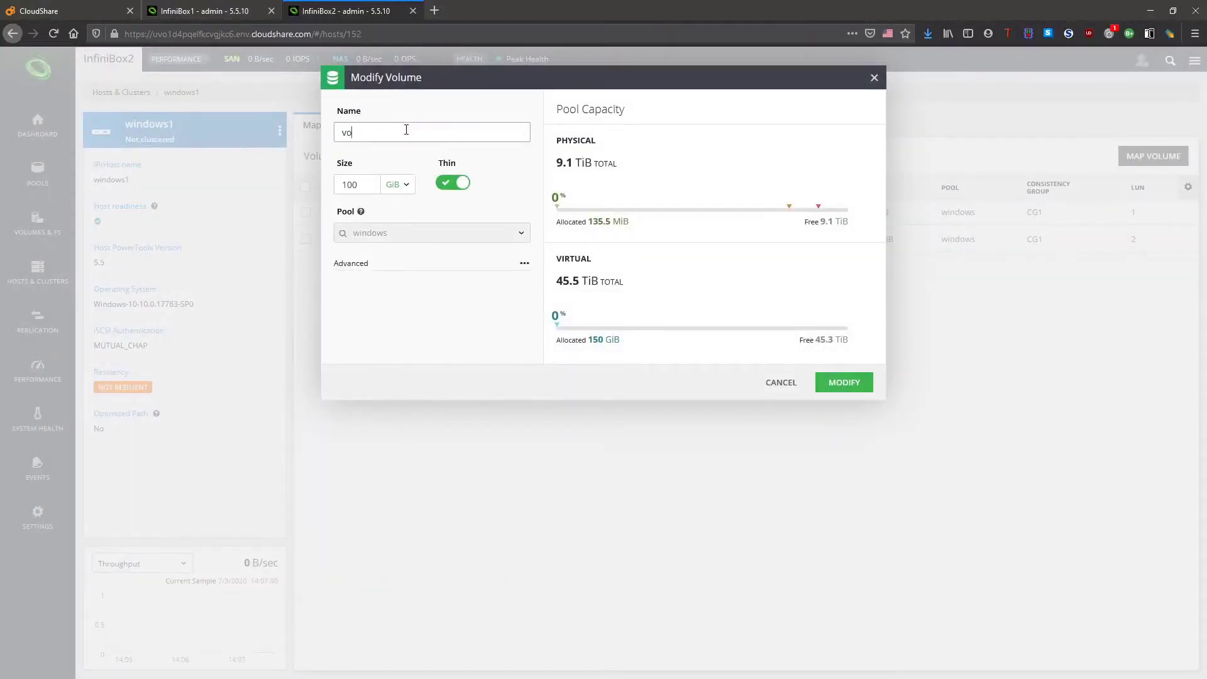
key("Return")
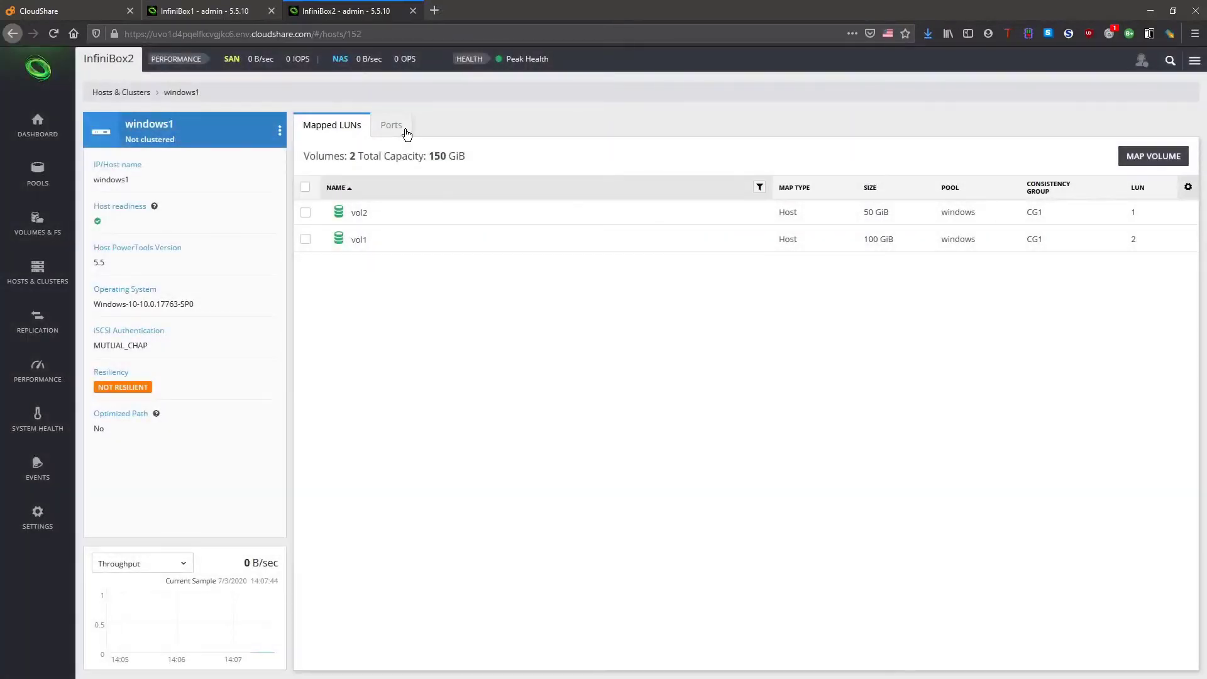
- Rescan the windows1 disks from Disk Management
left_click(66, 16)
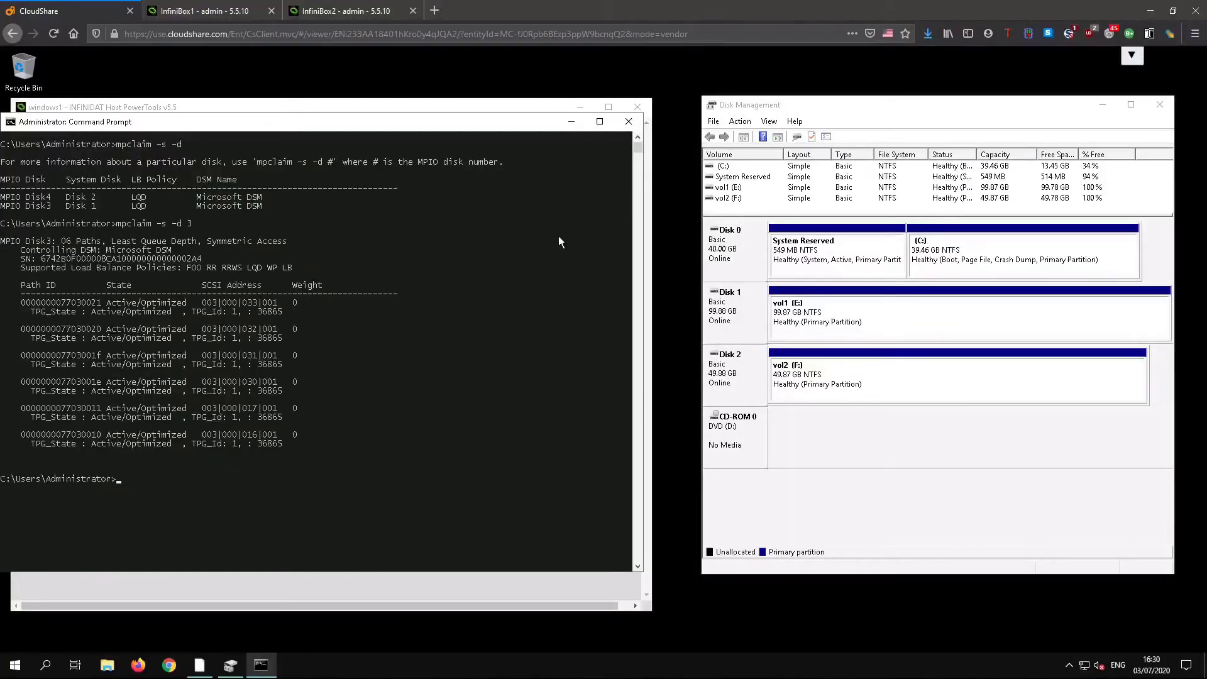
left_click(740, 121)
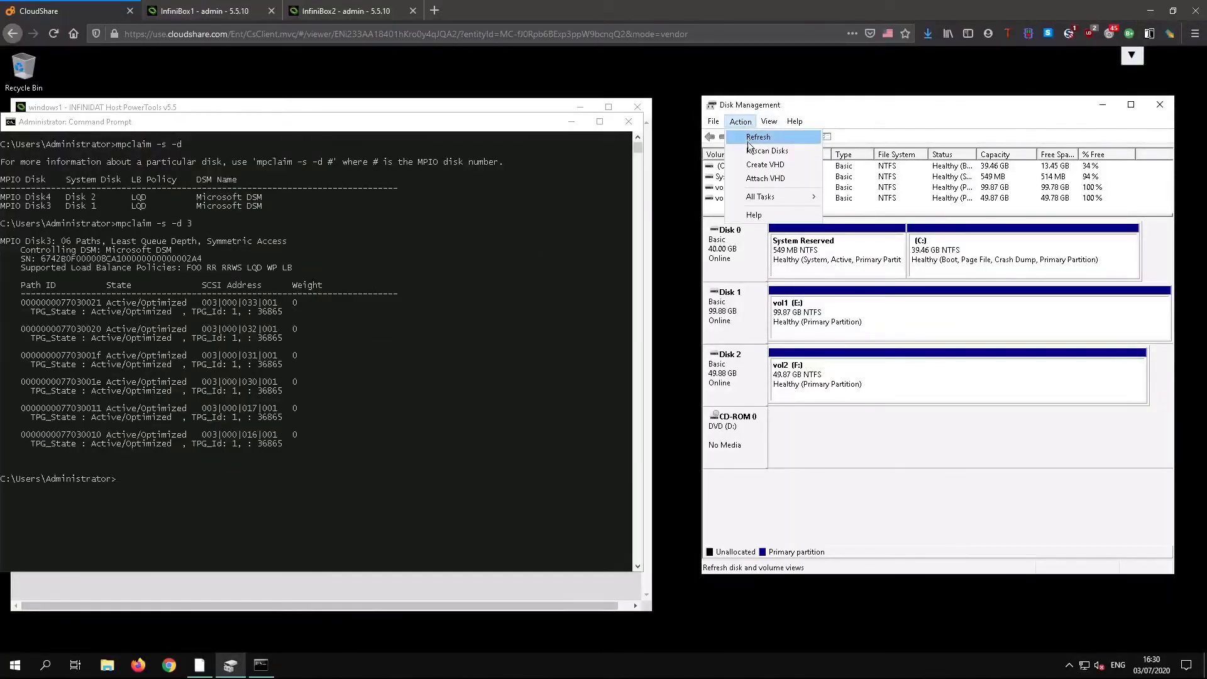
left_click(752, 150)
- Rerun mpclaim -s -d 3 to show Disk3's 12 paths, six Active/Unoptimized
left_click(237, 126)
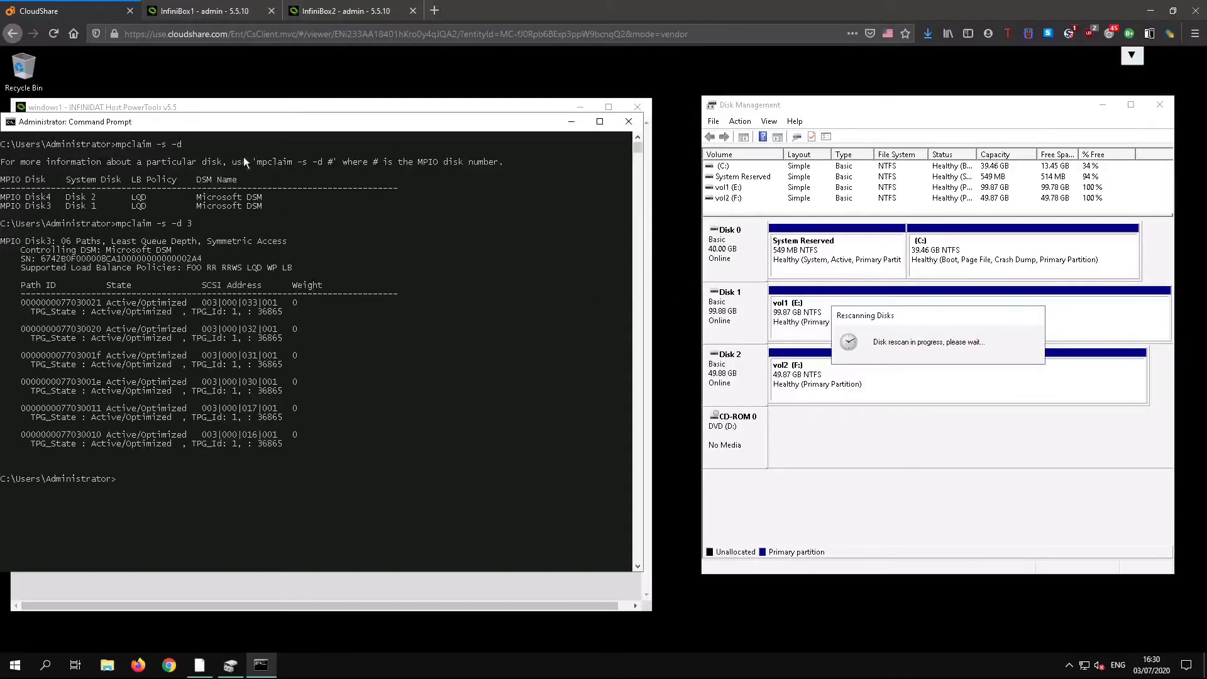
key("Up")
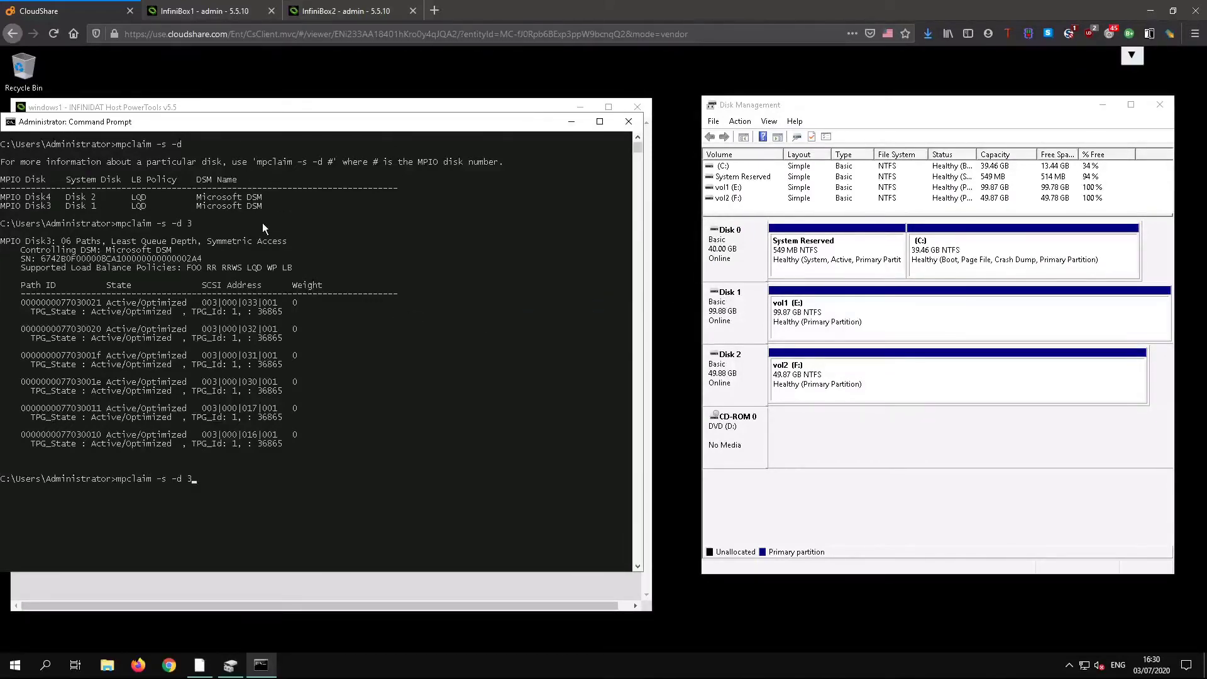
key("Return")
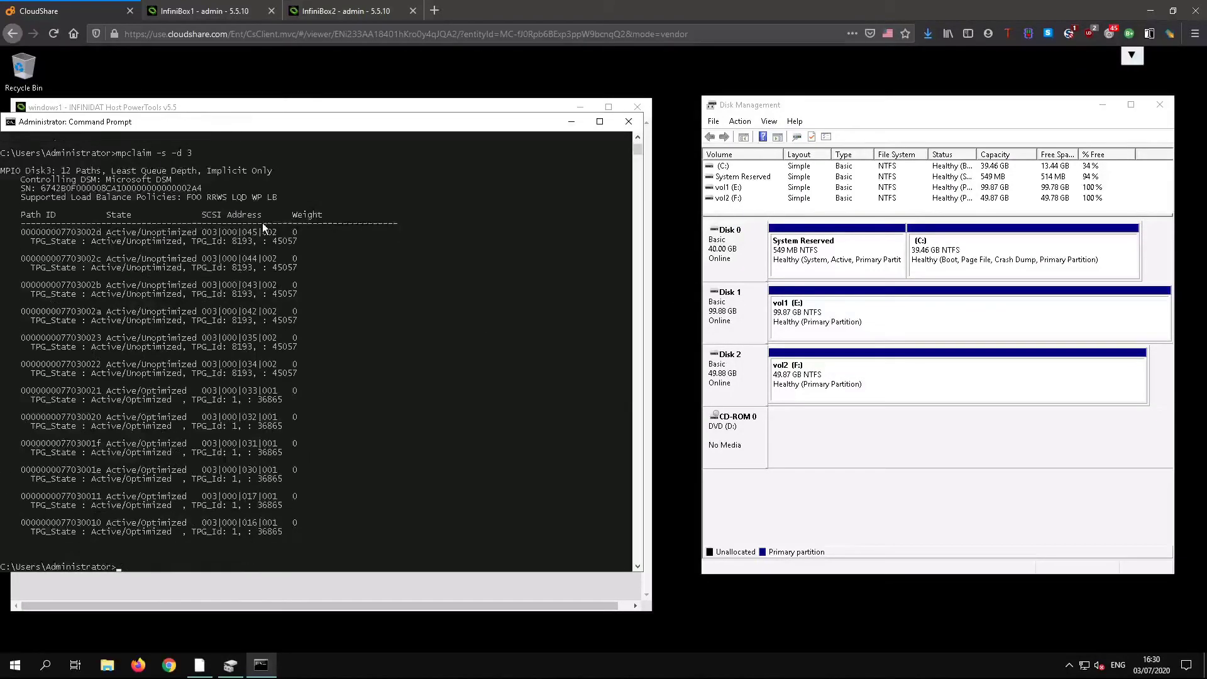
- On InfiniBox1, suspend CG1's active-active replication from the Replication page
left_click(202, 10)
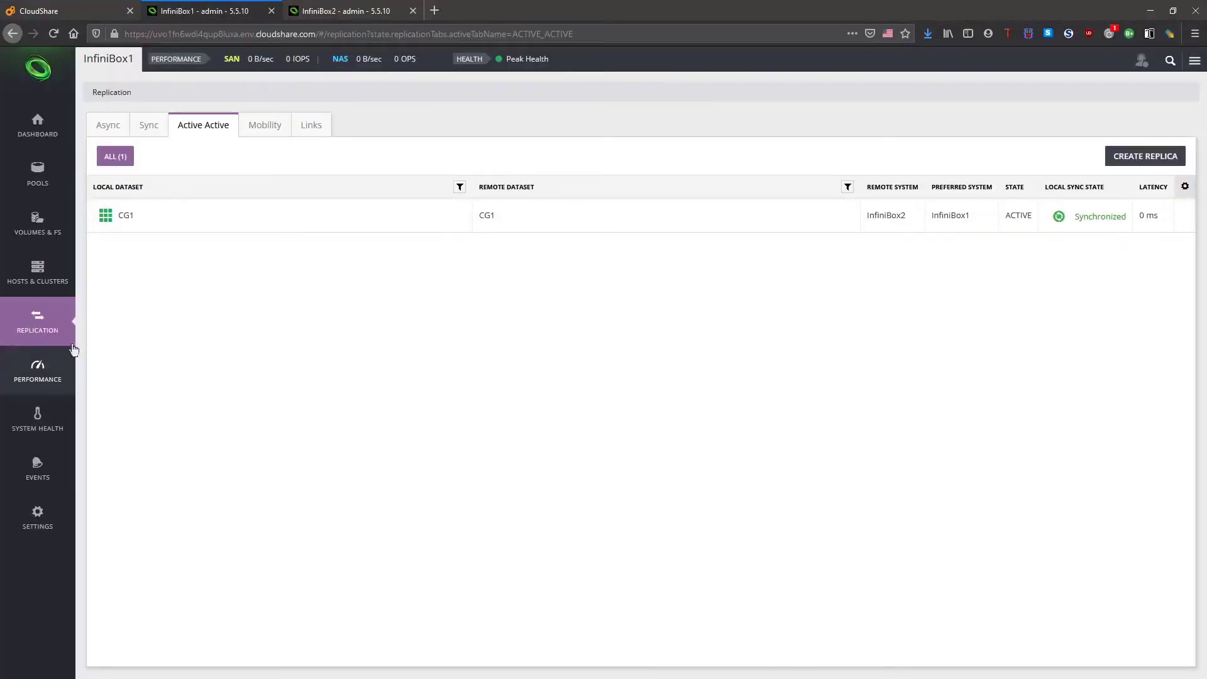
right_click(171, 217)
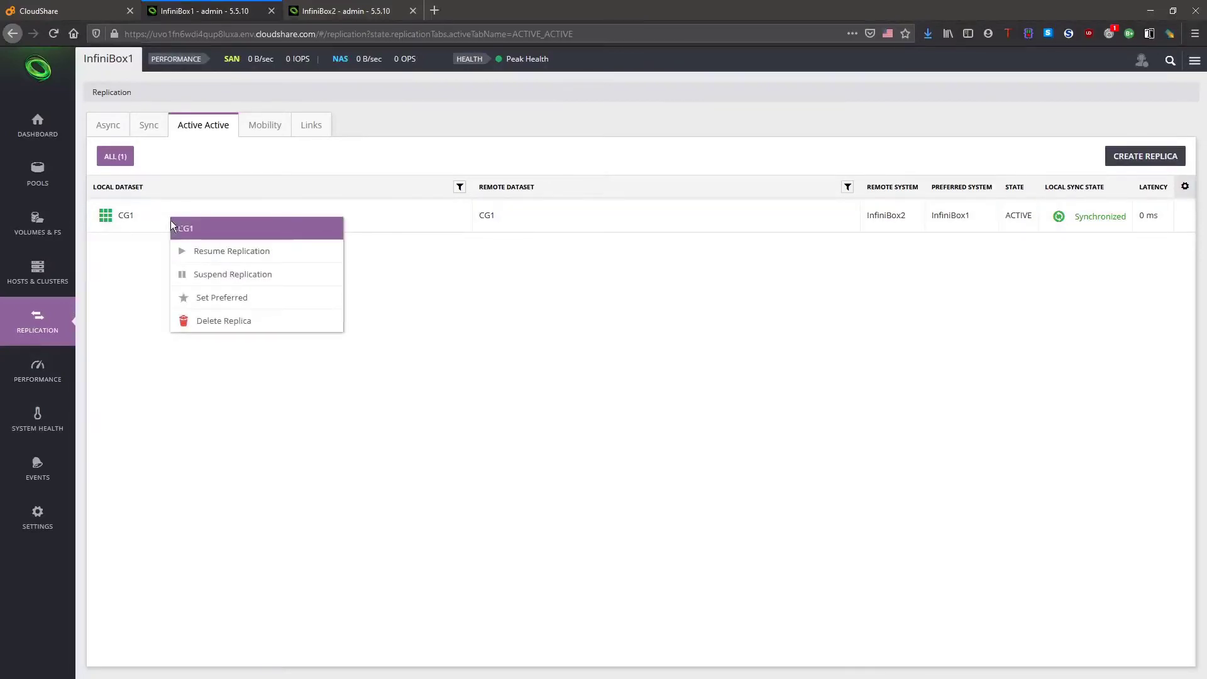
left_click(186, 275)
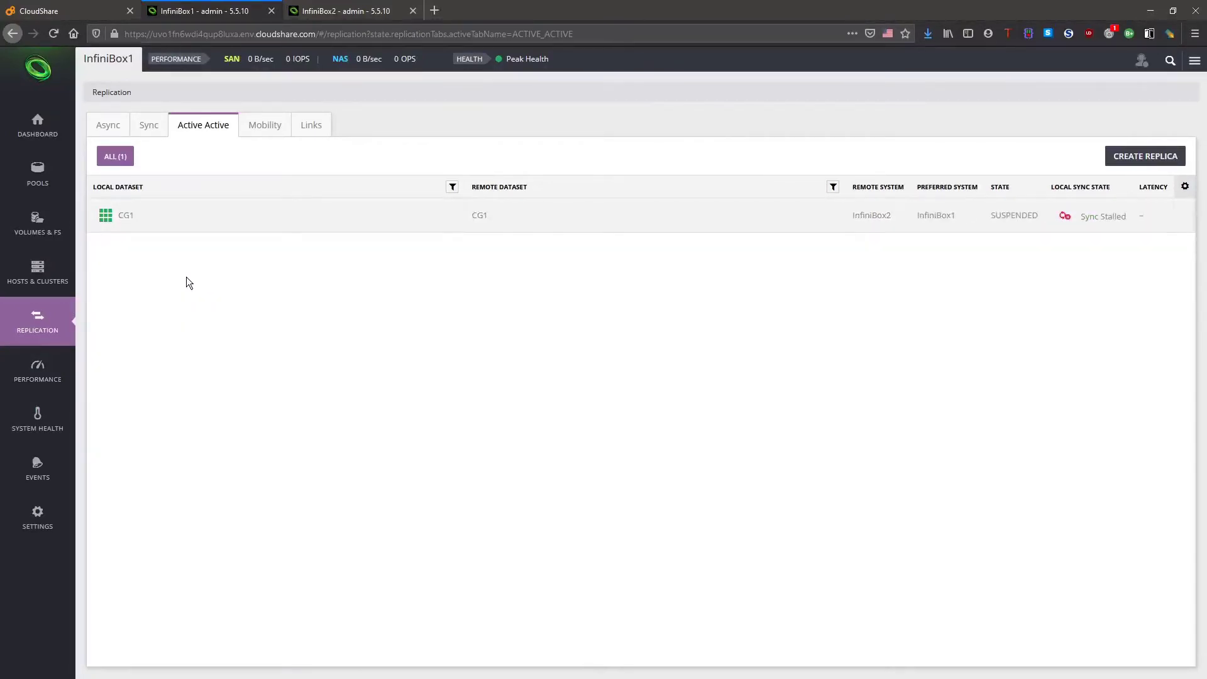
- Modify vol1 in the windows pool to 150 GiB, bringing pool allocation to 200 GiB
left_click(48, 177)
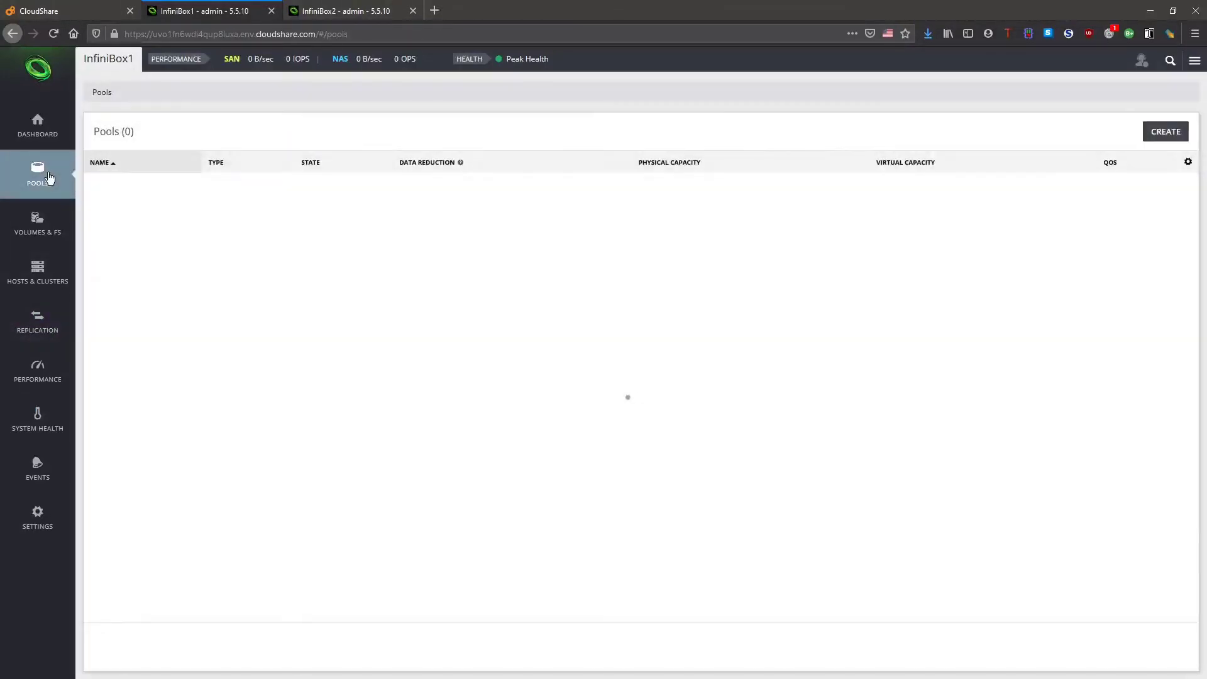
left_click(125, 364)
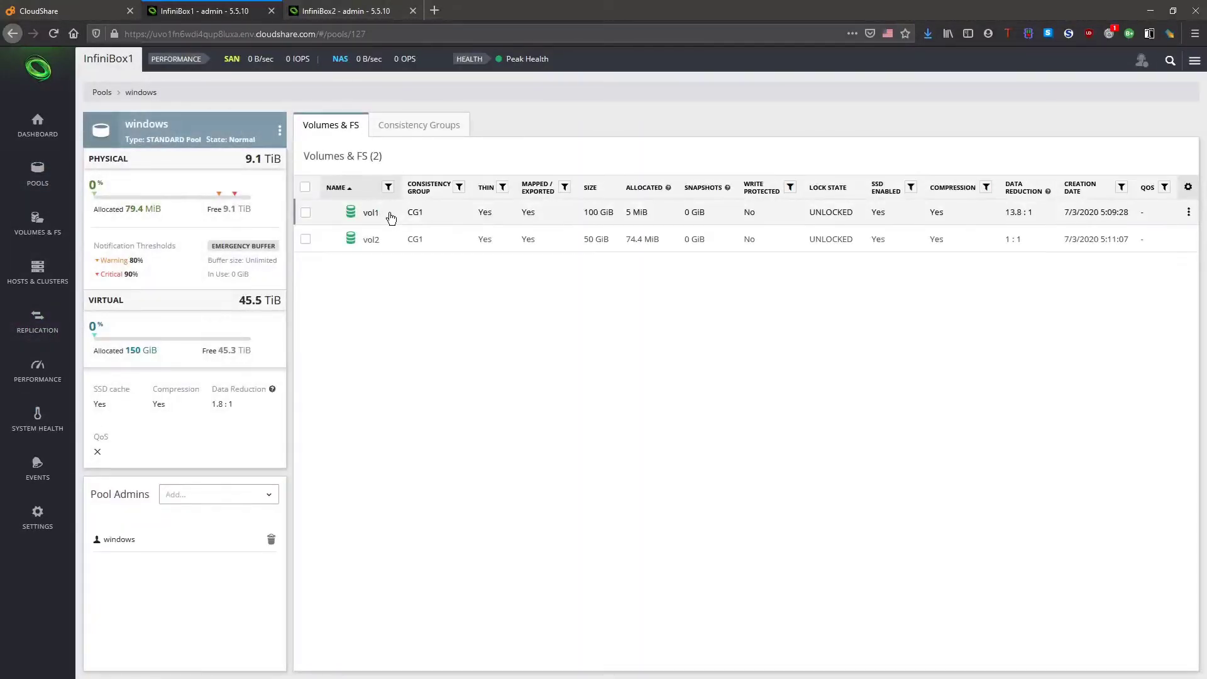
right_click(391, 217)
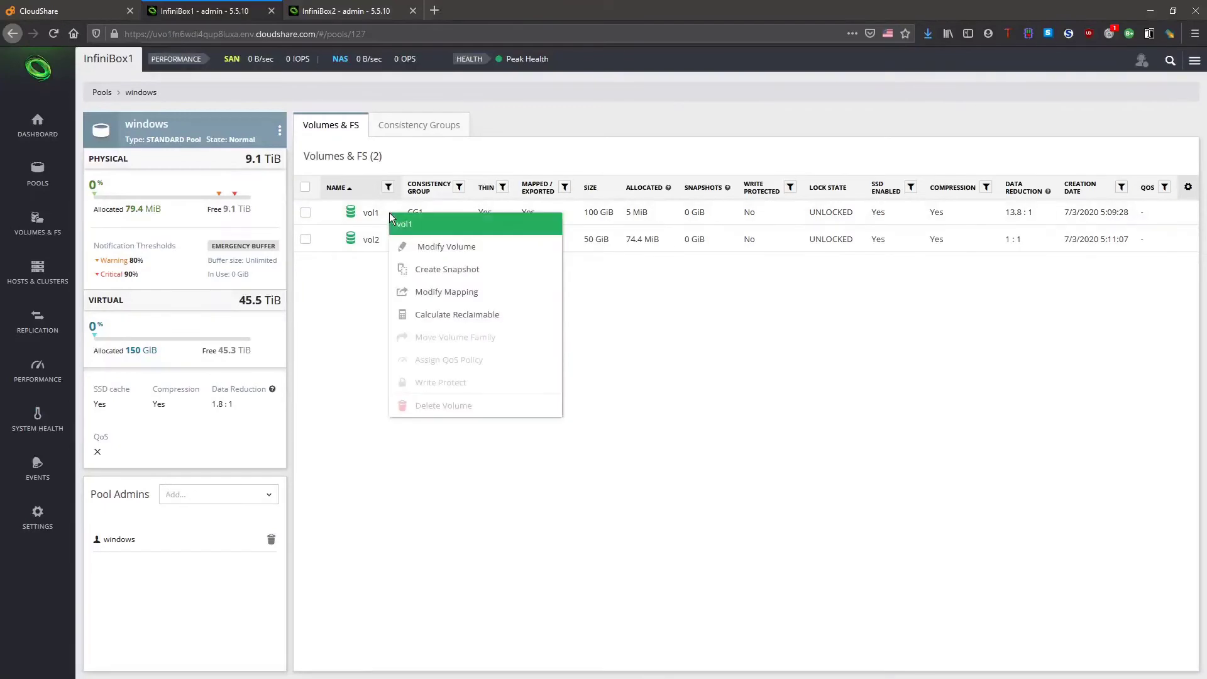
left_click(406, 248)
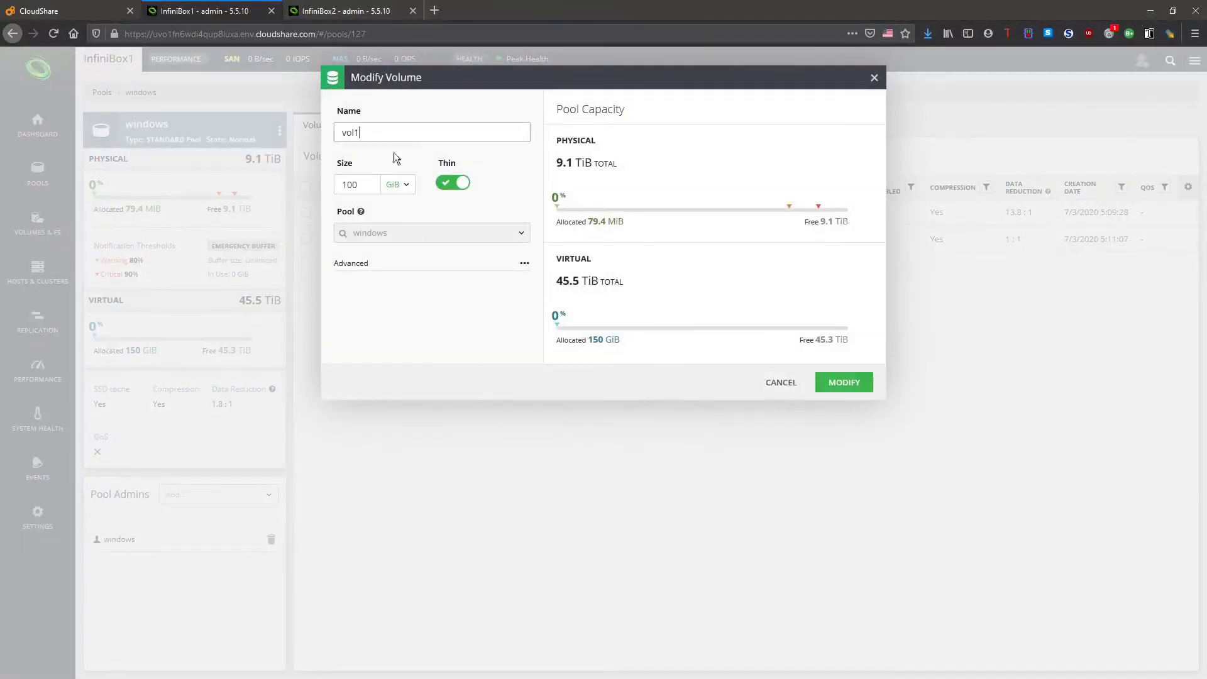
left_click(368, 186)
key("BackSpace")
key("BackSpace")
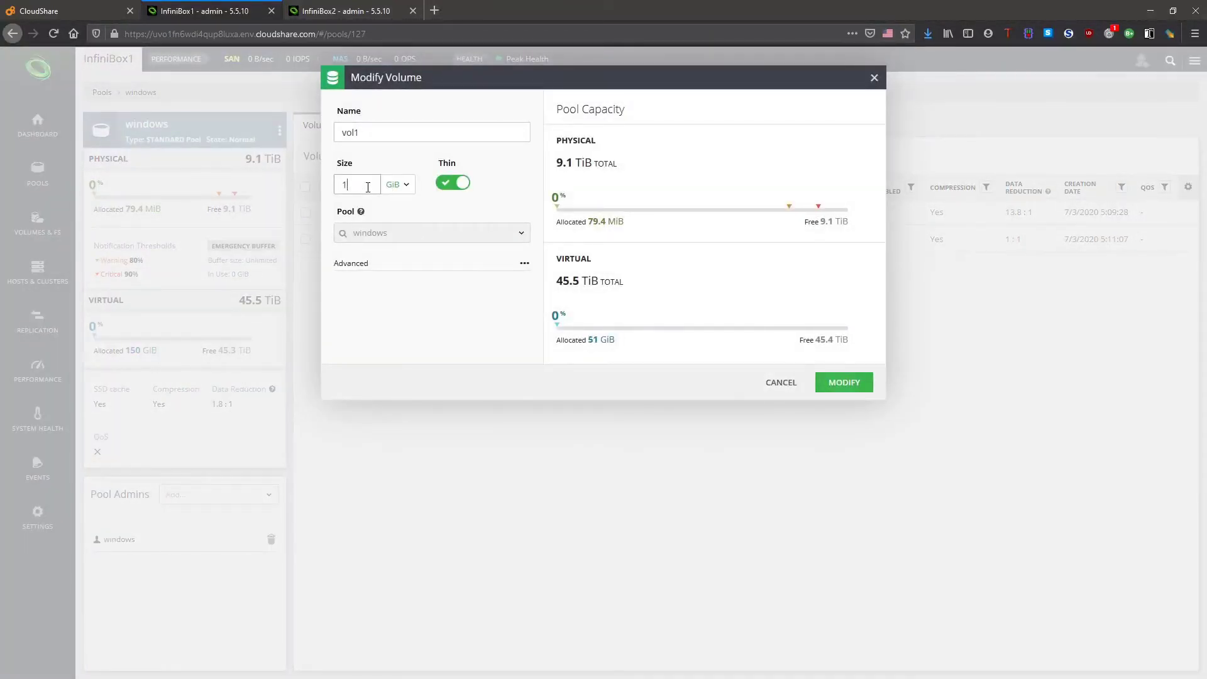
type("50")
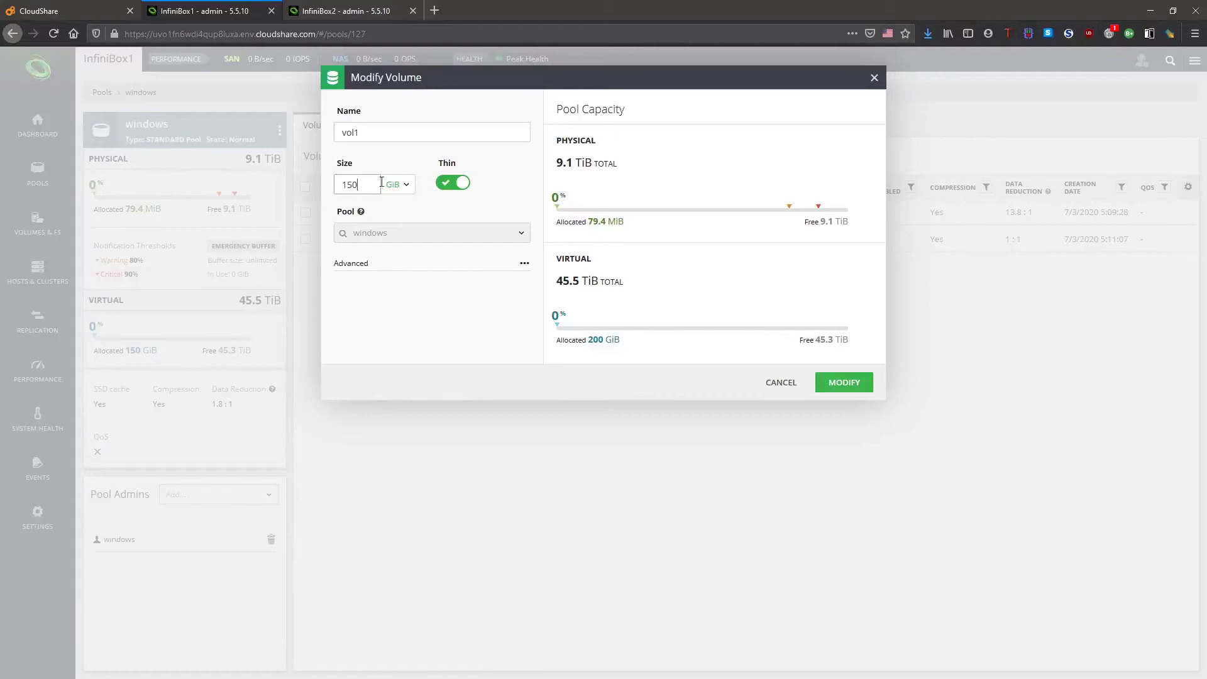
left_click(851, 378)
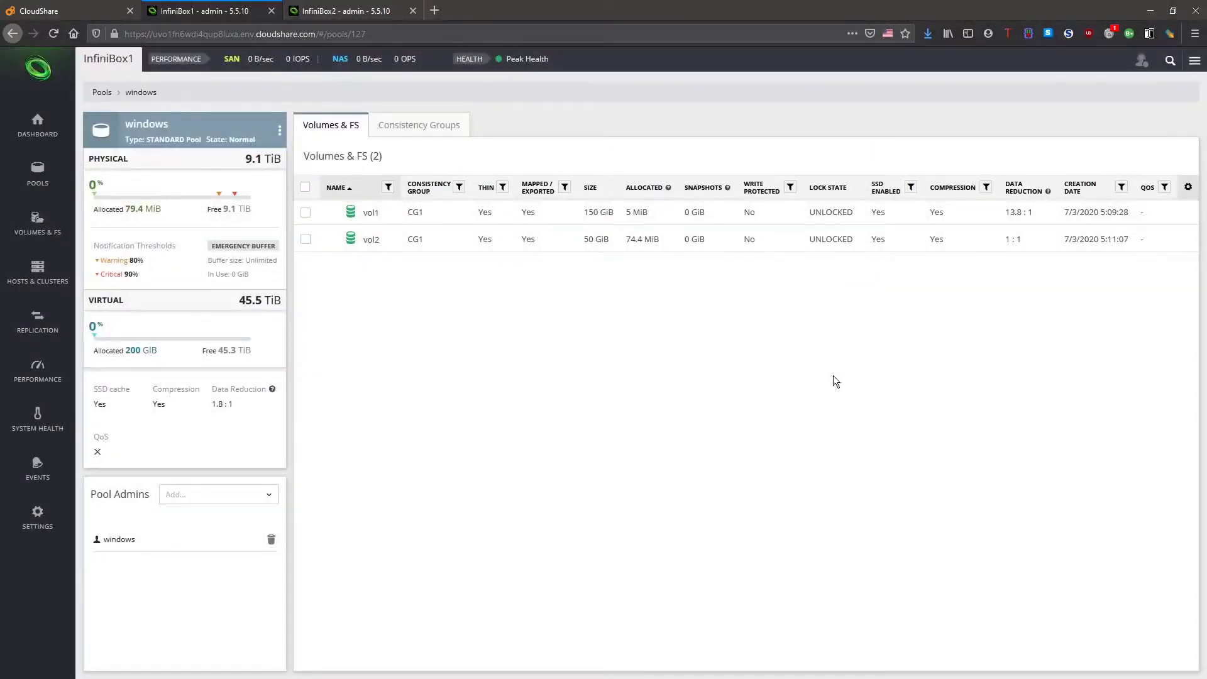
- Resume CG1's active-active replication so it is ACTIVE and Synchronized with InfiniBox2
left_click(13, 330)
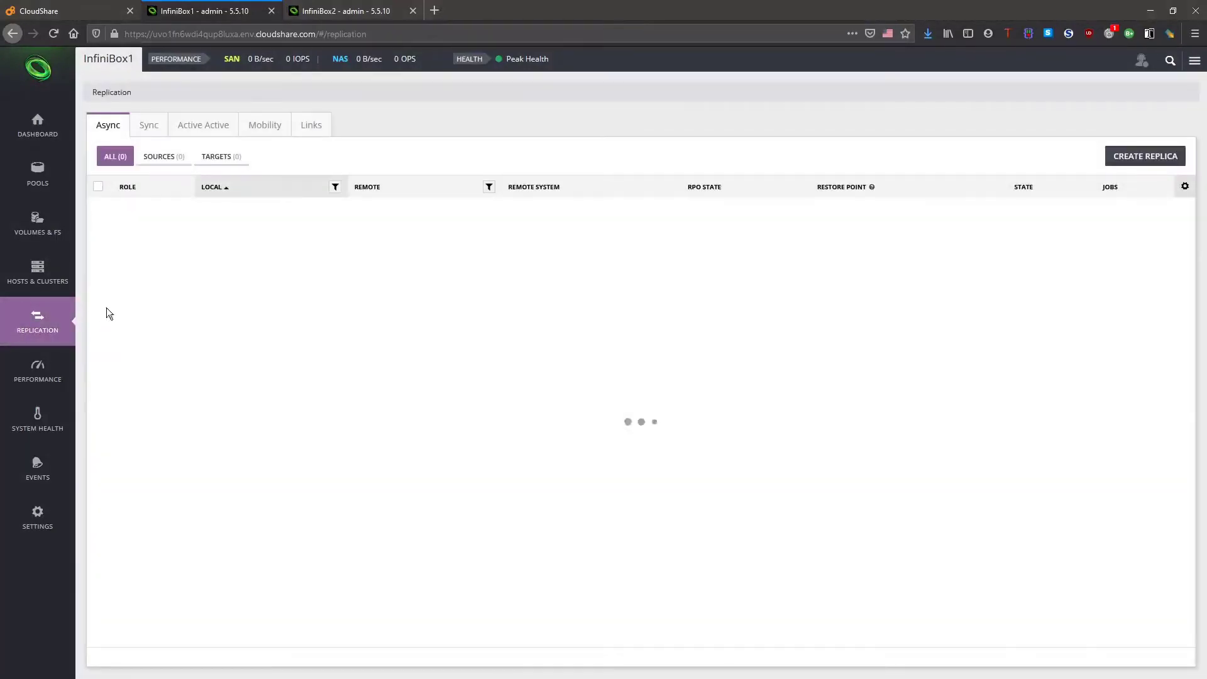
left_click(202, 125)
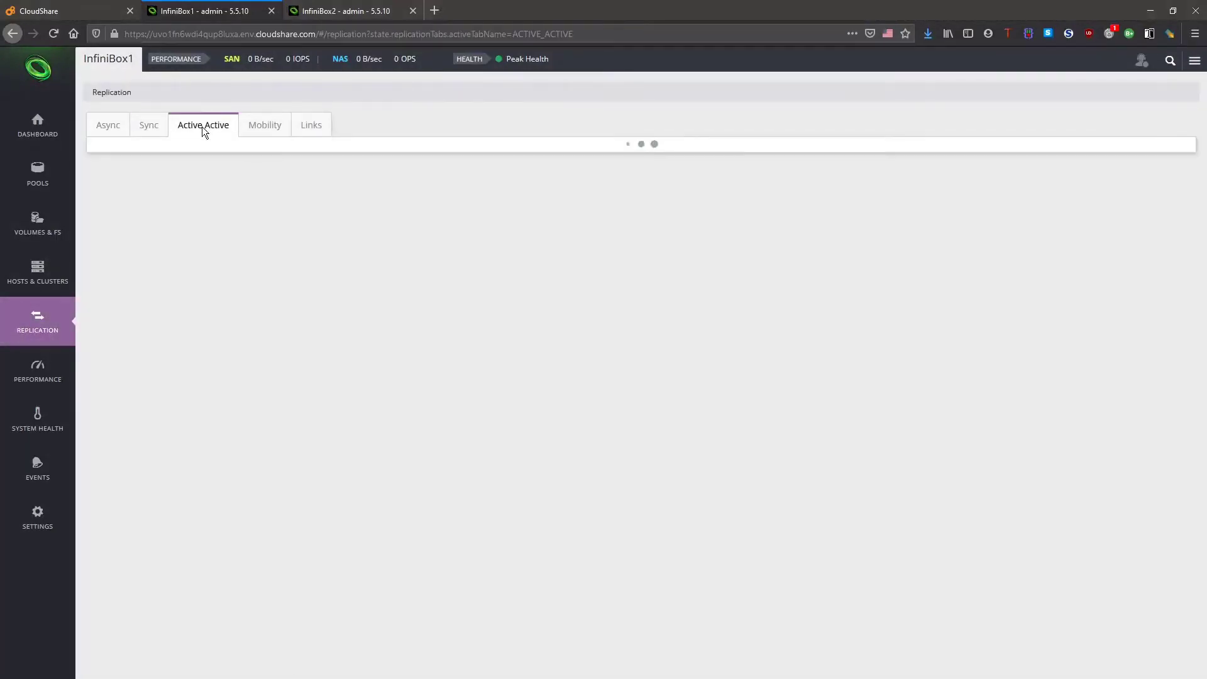
right_click(240, 218)
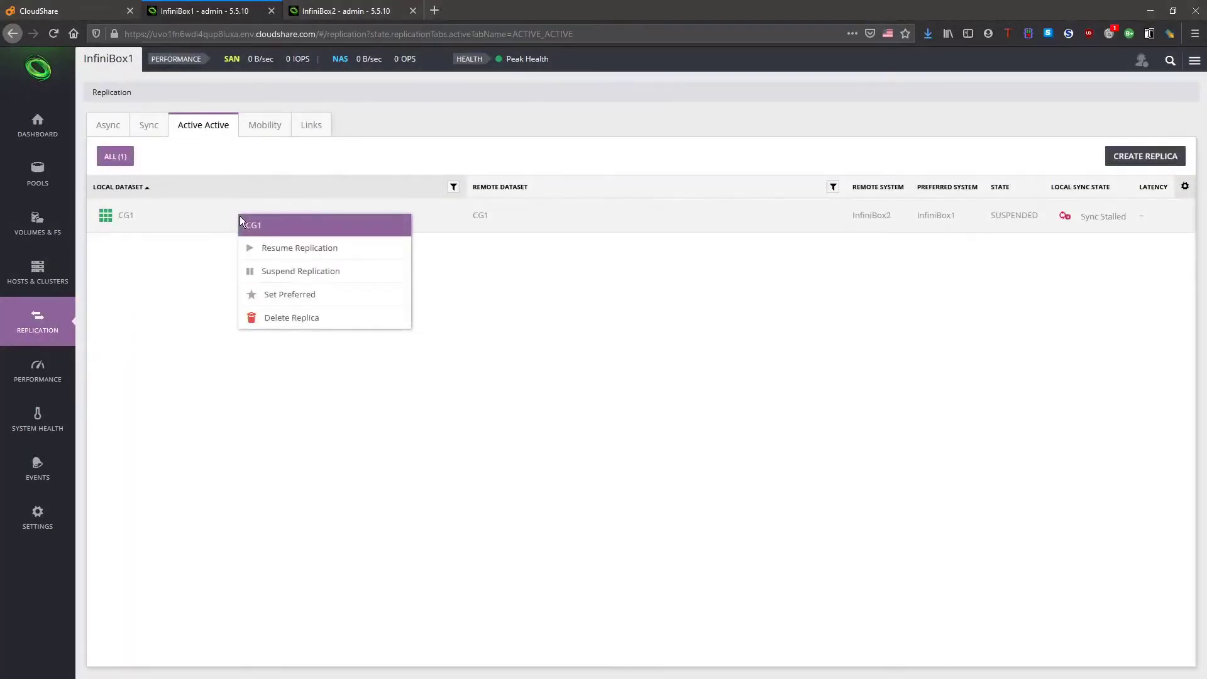
left_click(287, 249)
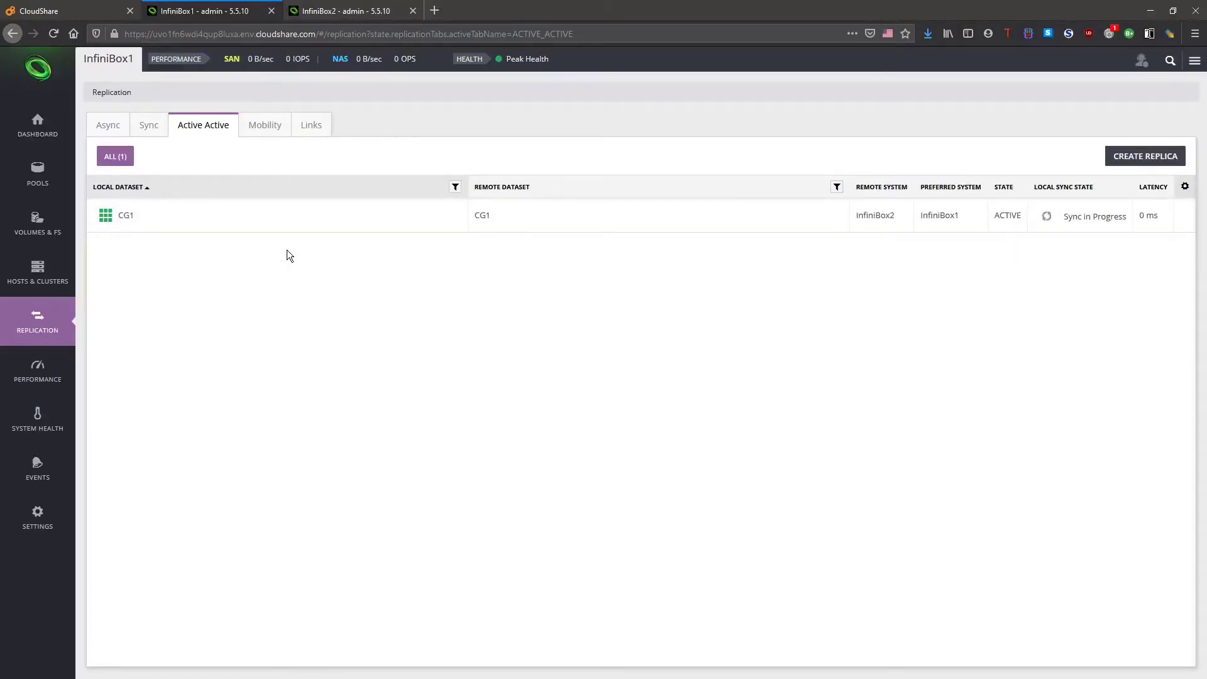
- On windows1, rescan all disks in Disk Management to detect Disk 1's new size
left_click(113, 6)
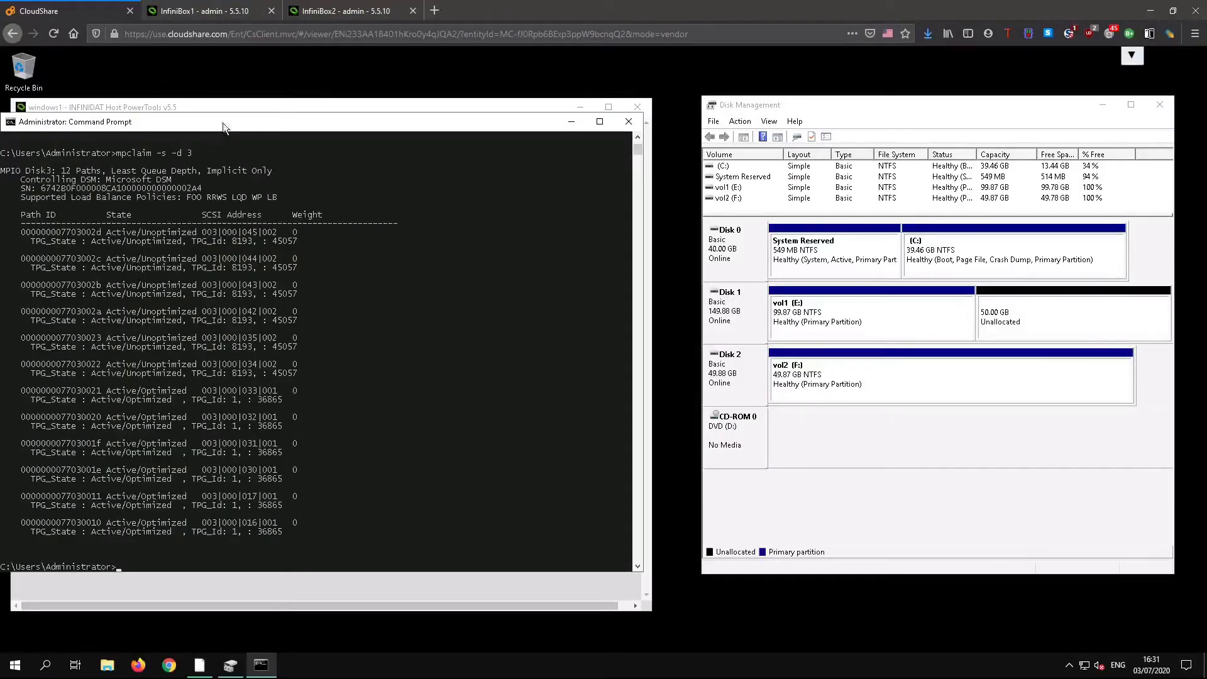
left_click(740, 121)
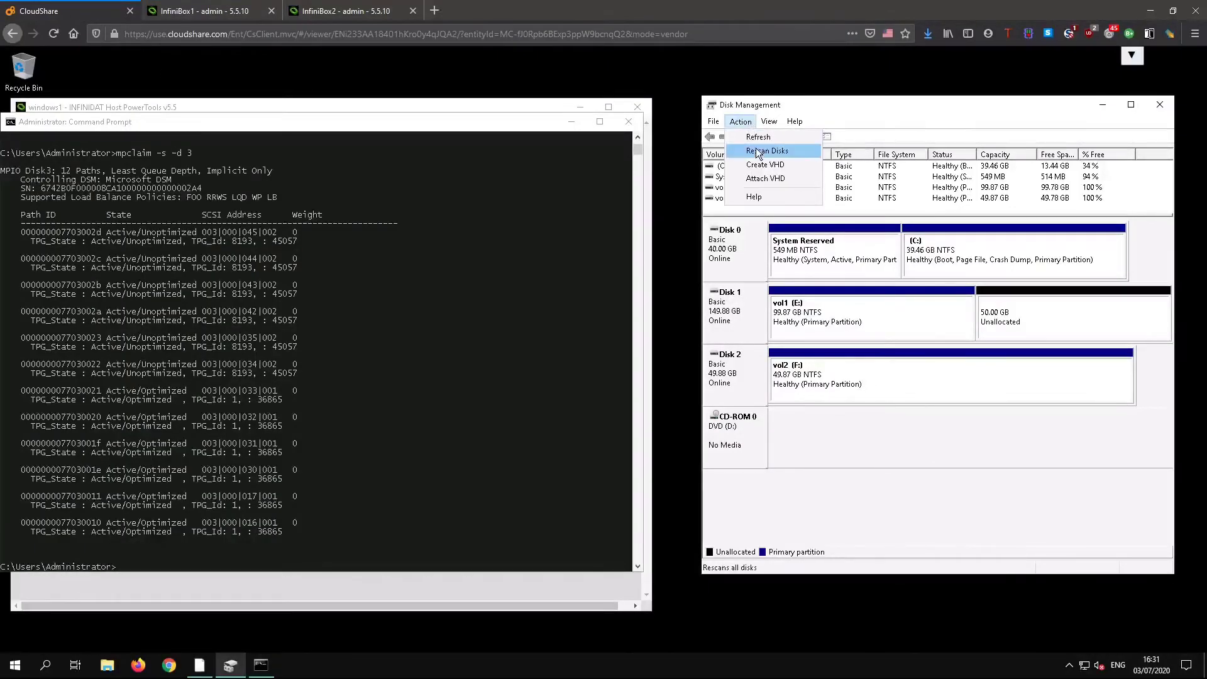
left_click(758, 152)
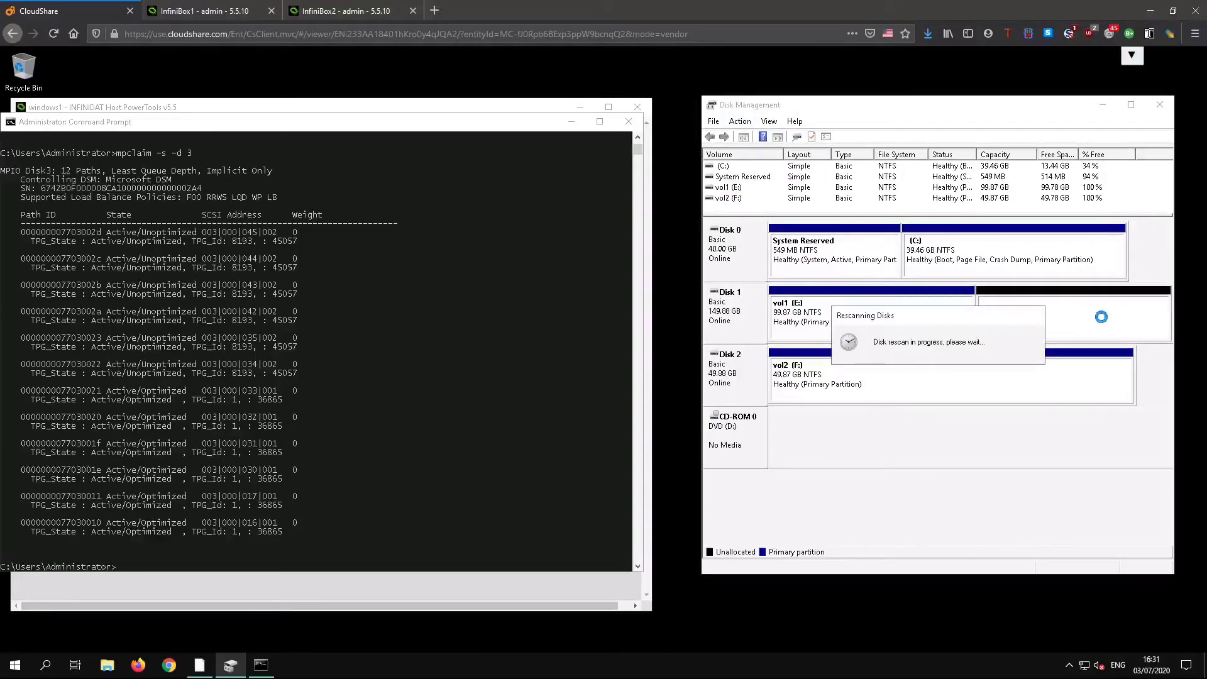
- Rerun mpclaim -s -d 3 to confirm Disk 3 still has 12 MPIO paths
left_click(222, 349)
key("Up")
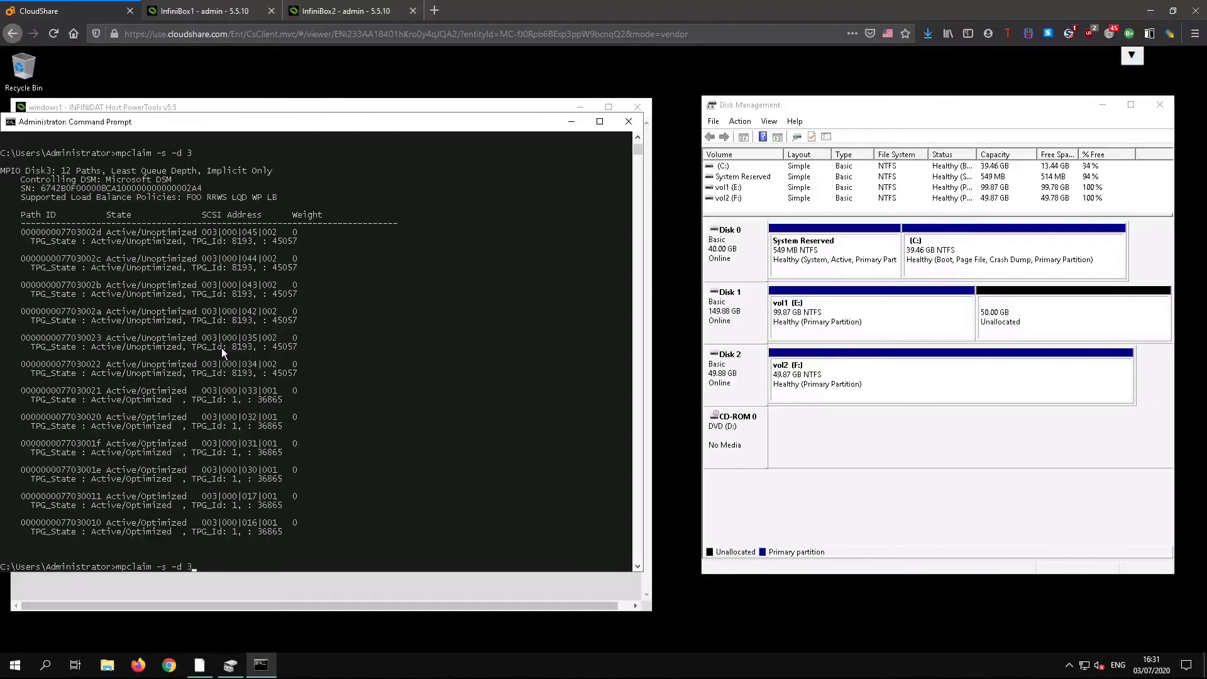
key("Return")
- Extend vol1 (E:) by all 51199 MB of free space, growing it to 149.87 GB
right_click(820, 318)
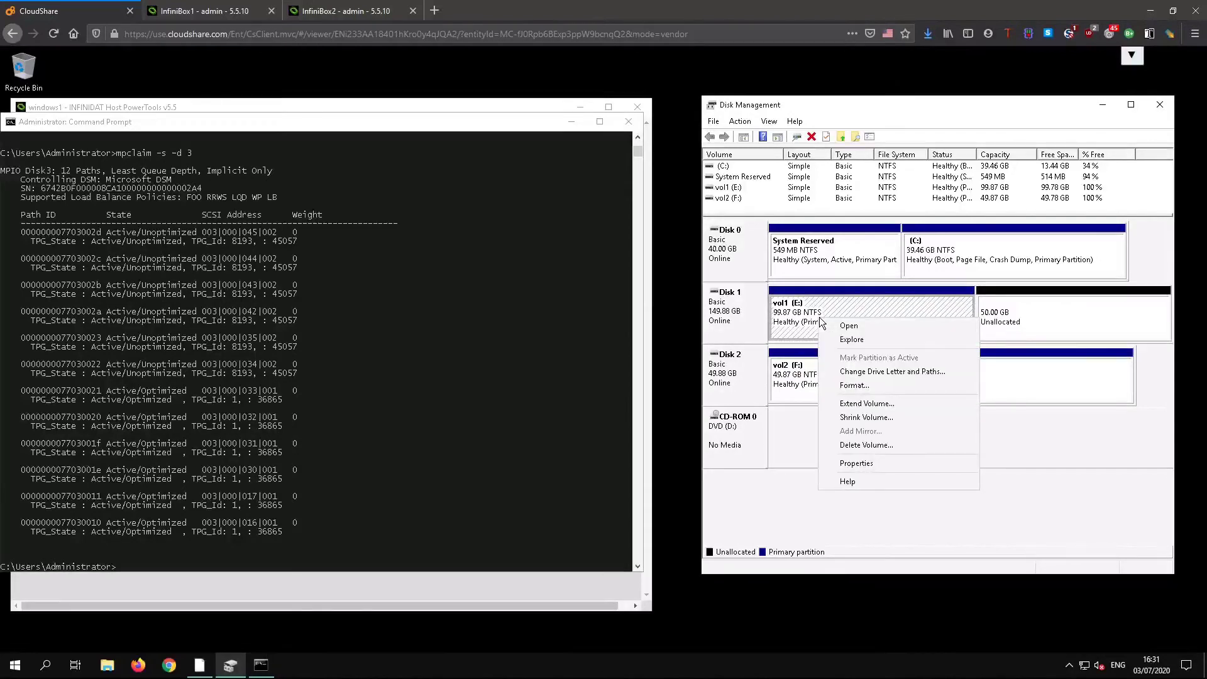
left_click(869, 400)
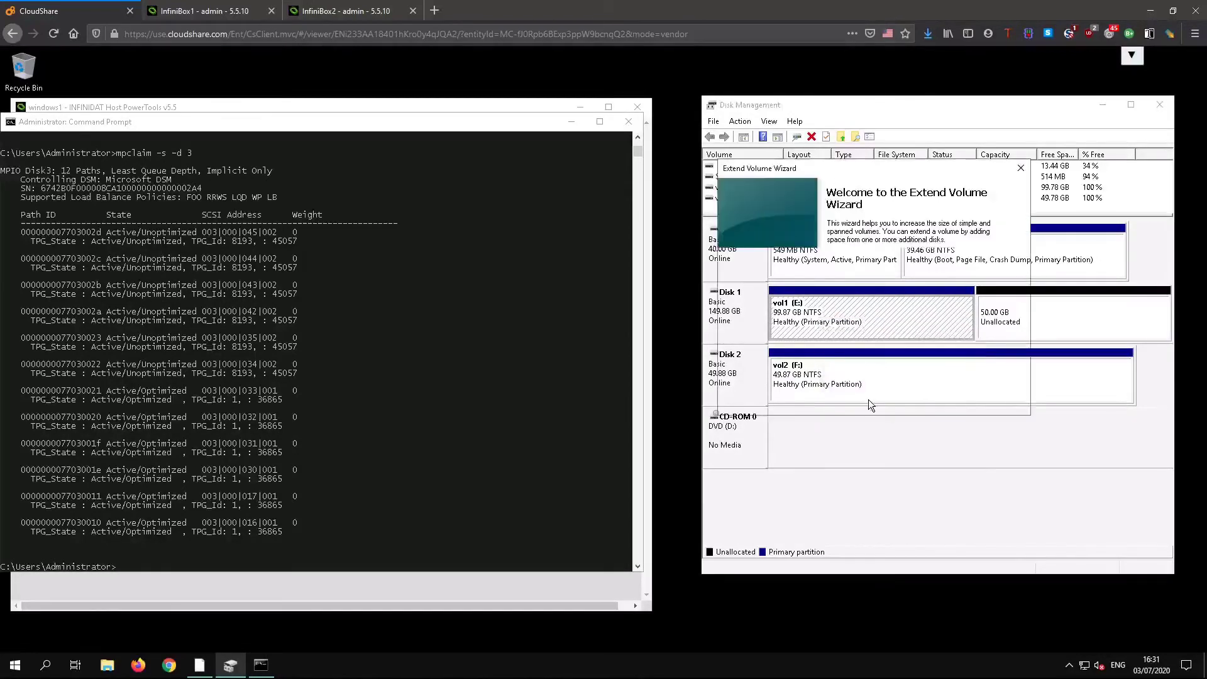
left_click(941, 403)
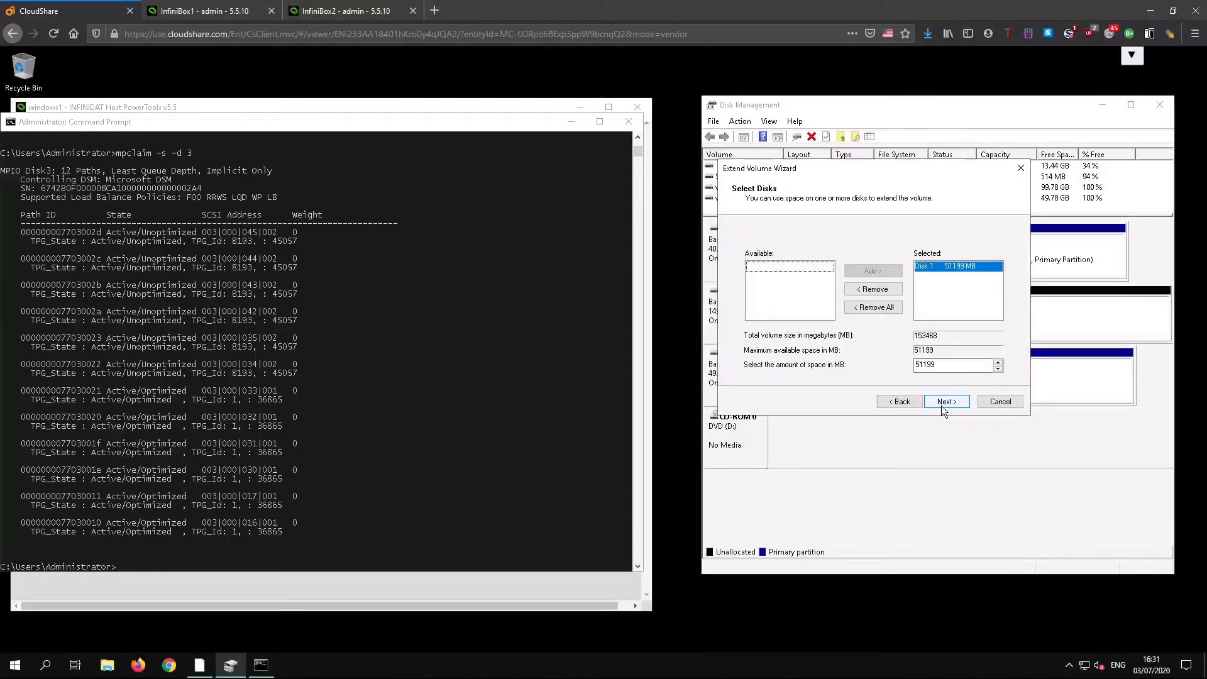
left_click(941, 403)
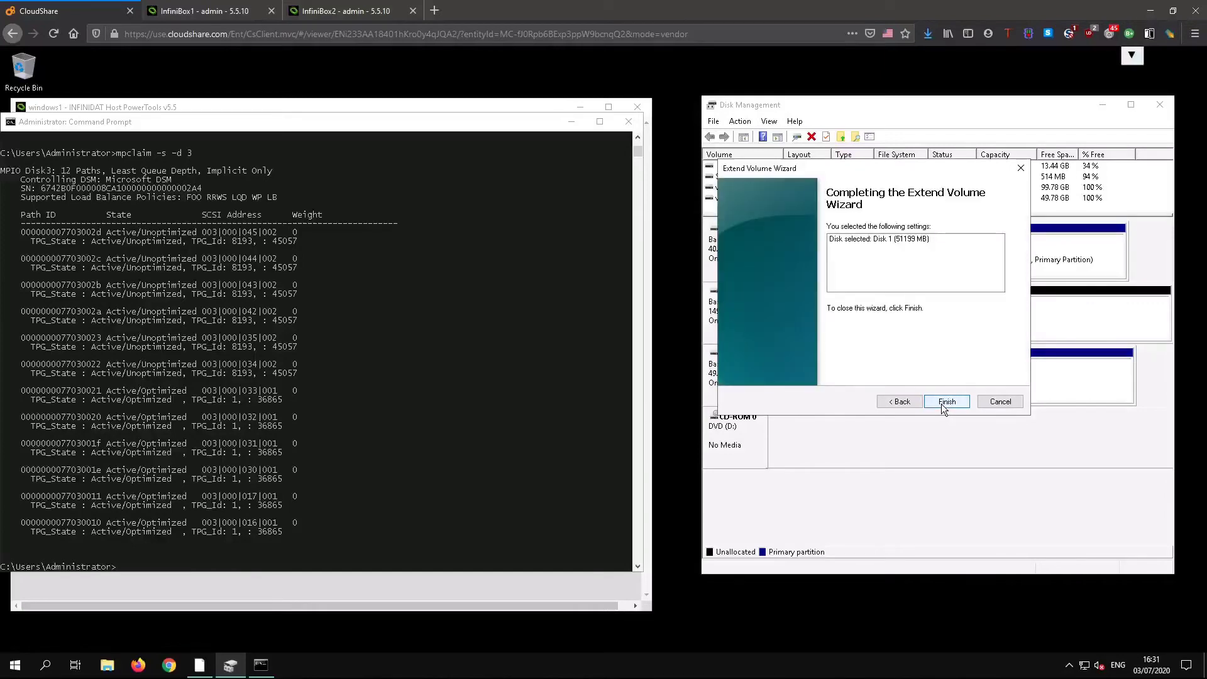
left_click(942, 404)
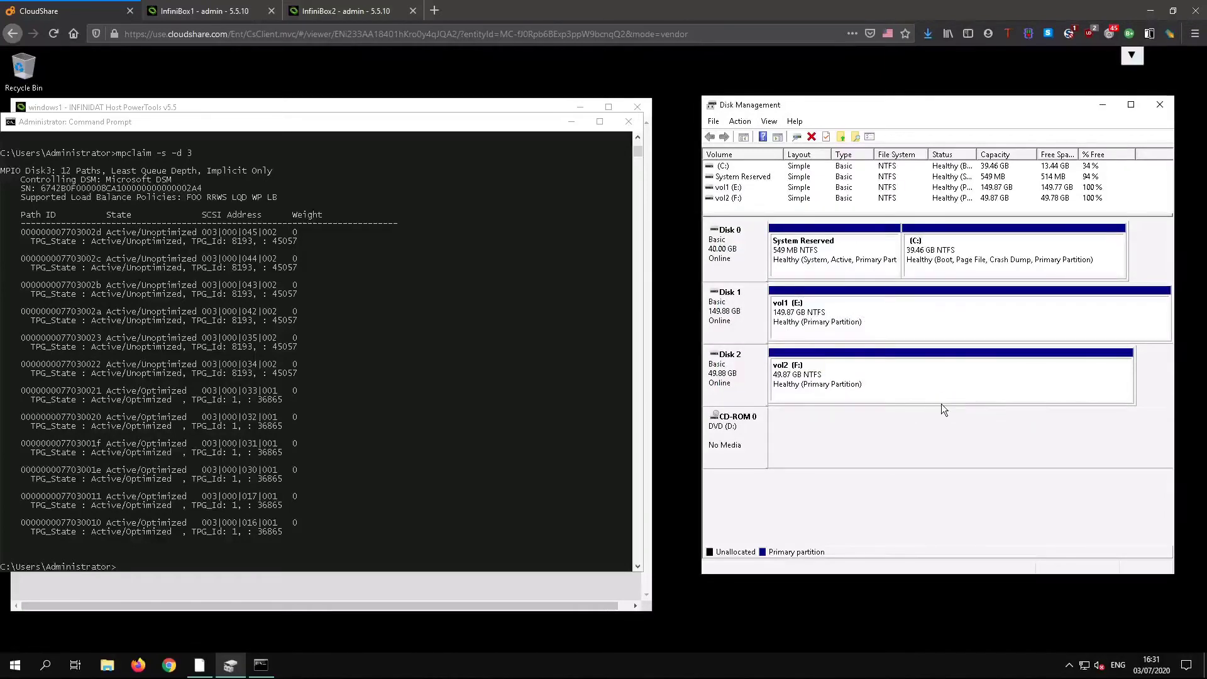
- Create a 200 GiB volume named vol3 on InfiniBox1, formatted NTFS and mounted as G:
left_click(514, 107)
left_click(497, 457)
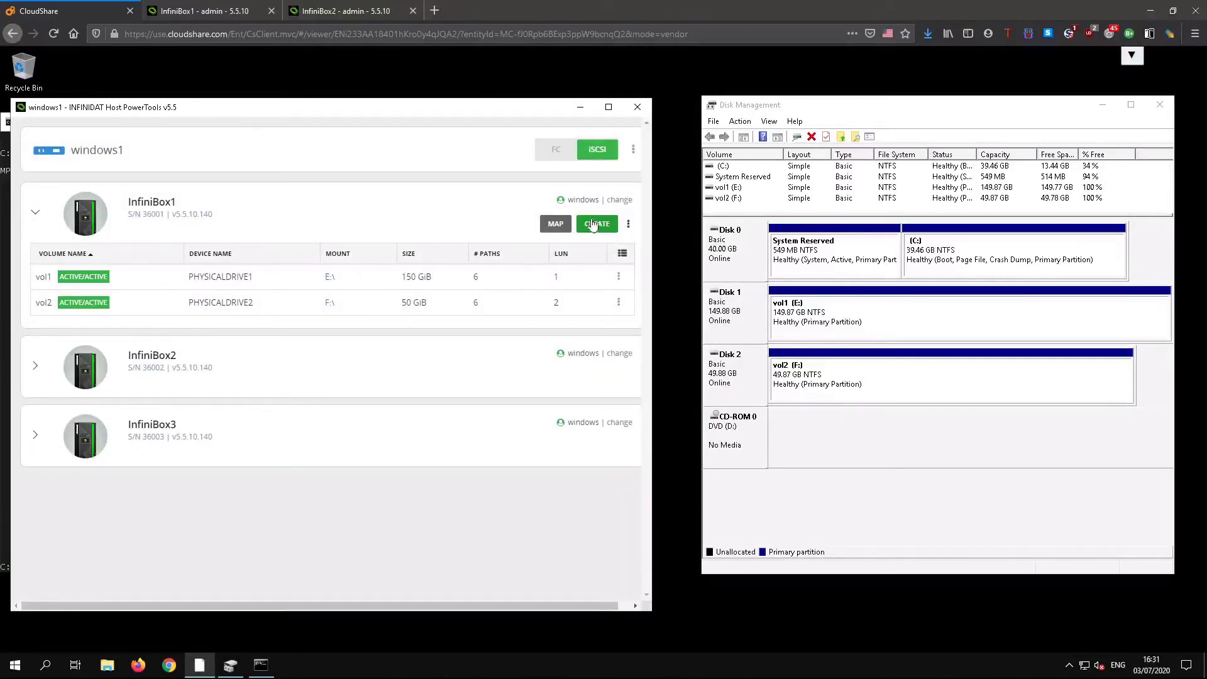
left_click(593, 224)
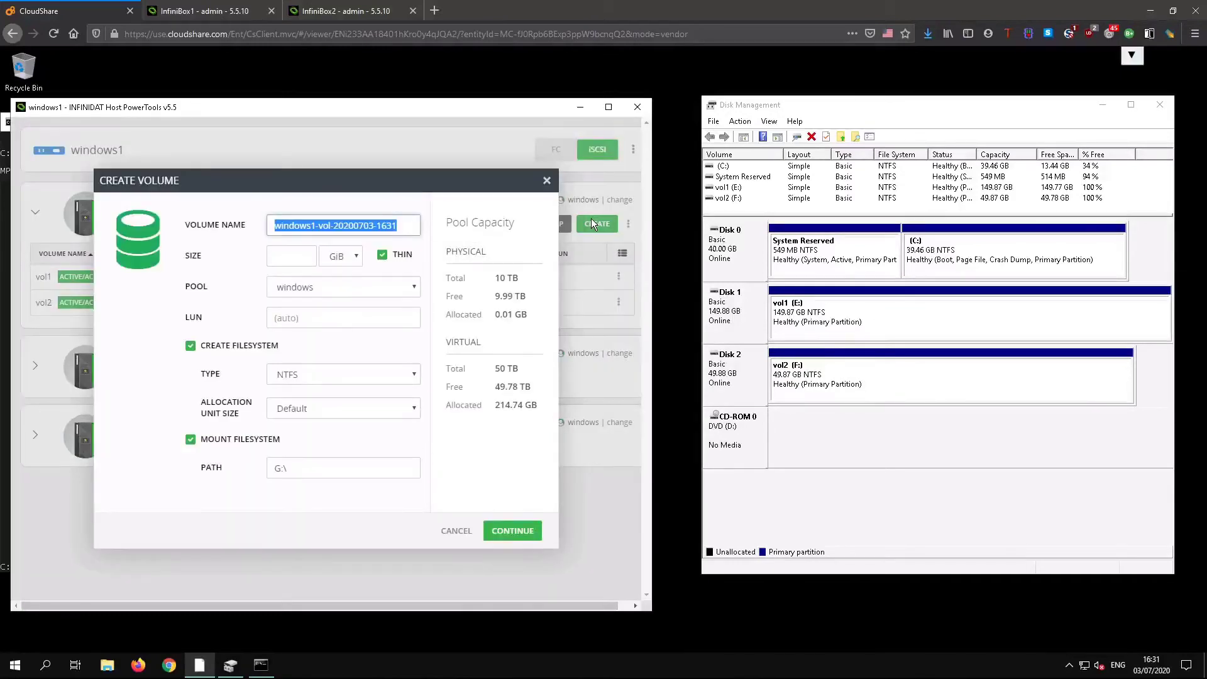
type("vol3")
key("Tab")
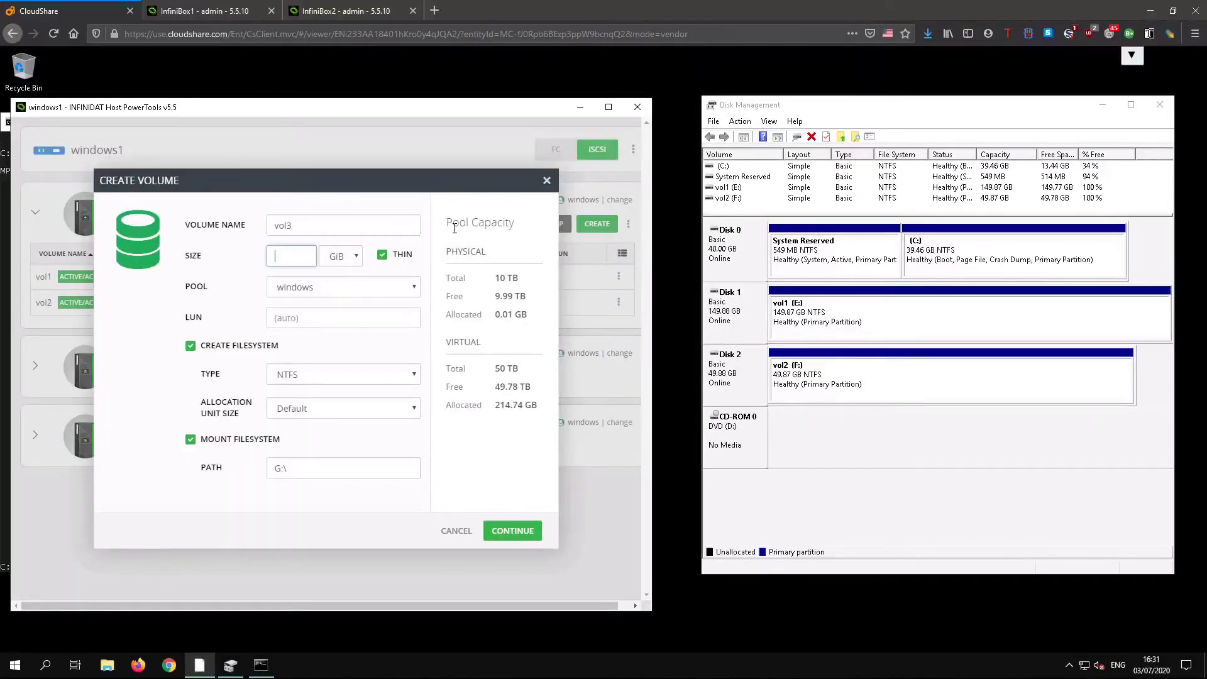
left_click(511, 530)
left_click(487, 459)
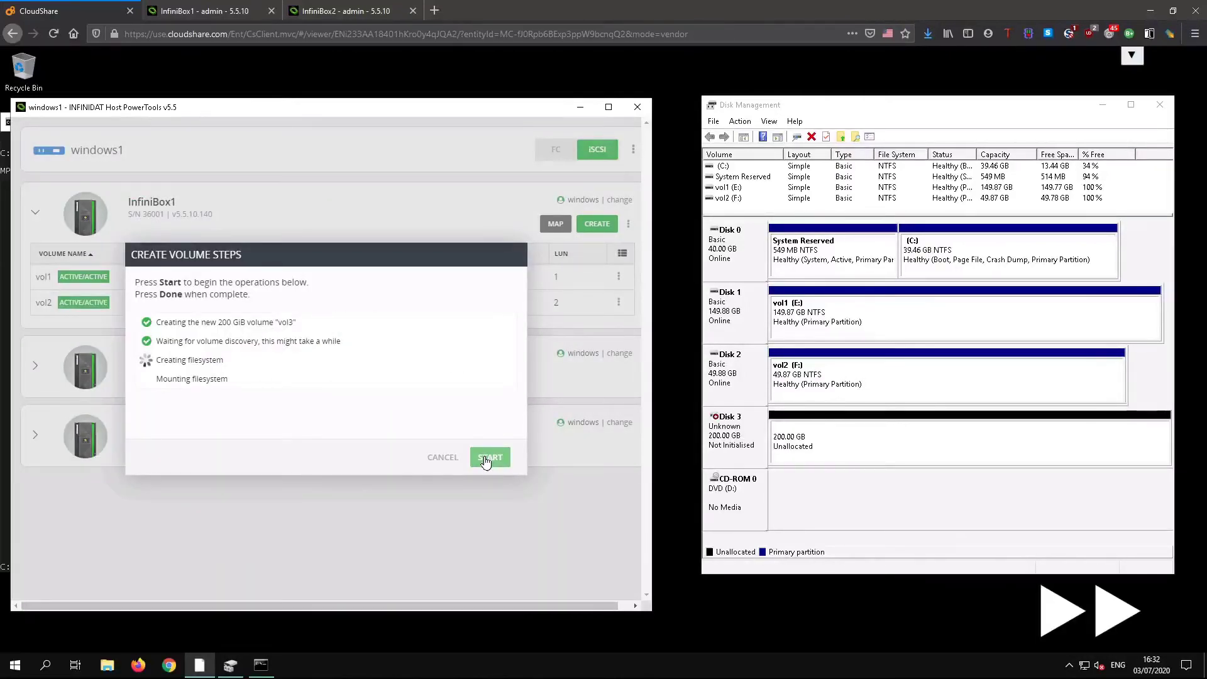
left_click(487, 459)
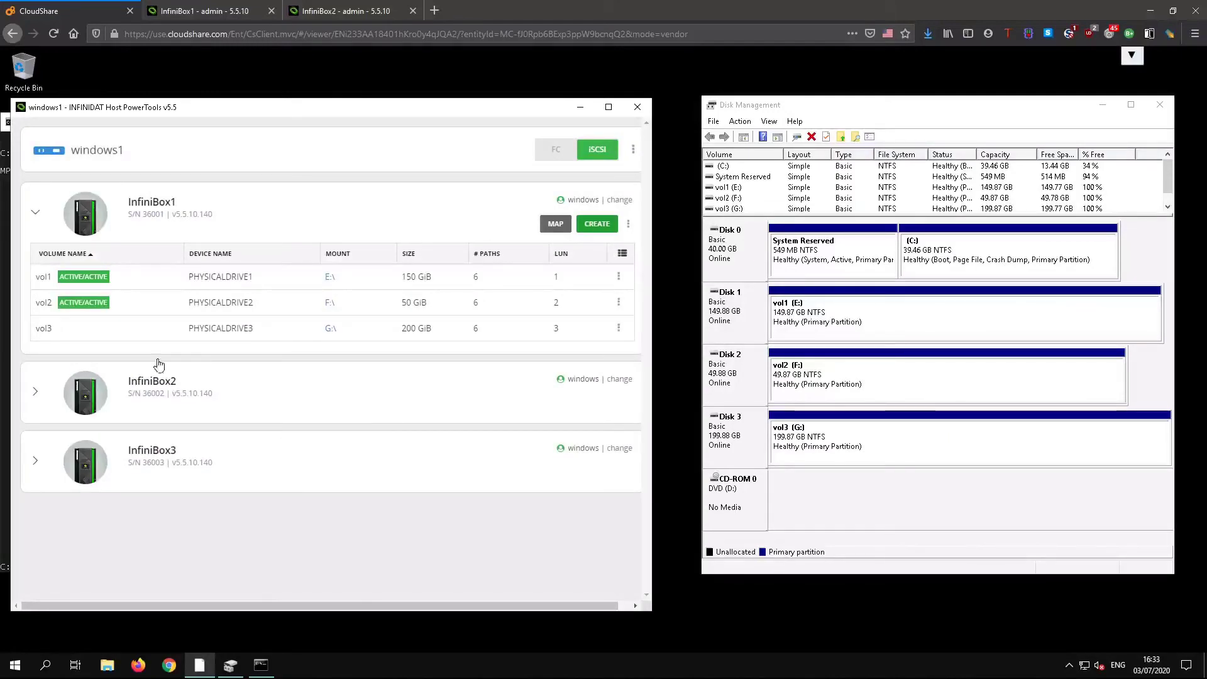
- Suspend CG1's replication on InfiniBox1
left_click(208, 11)
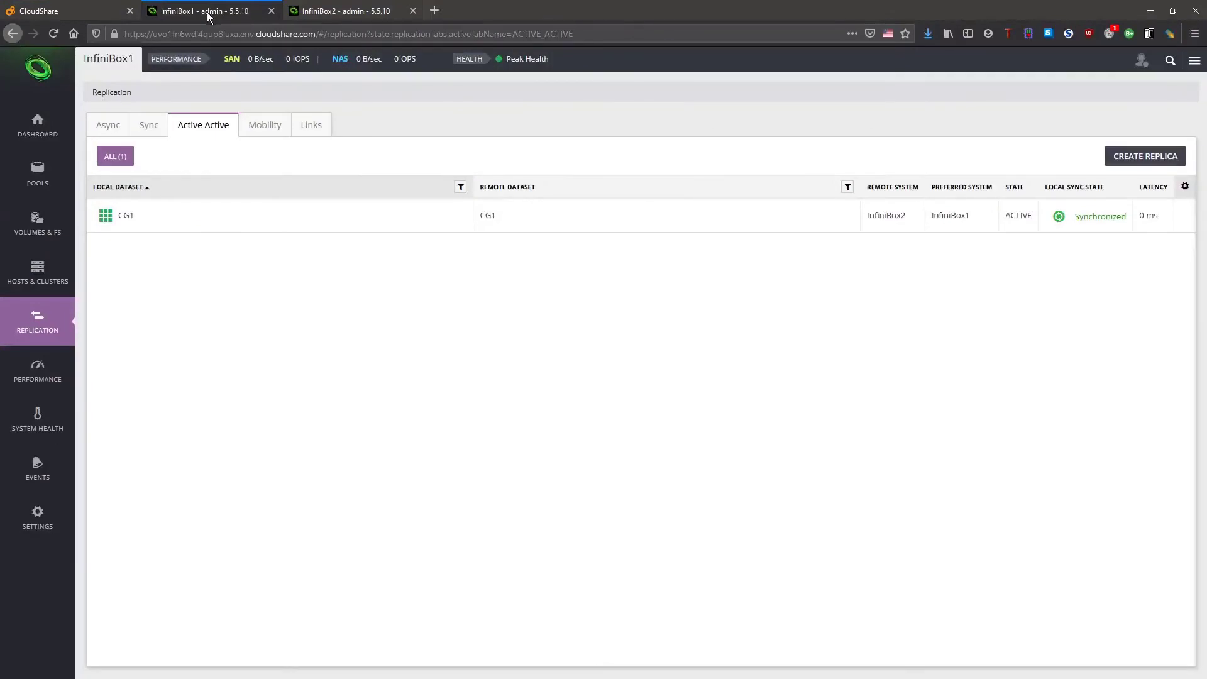
right_click(226, 225)
left_click(252, 276)
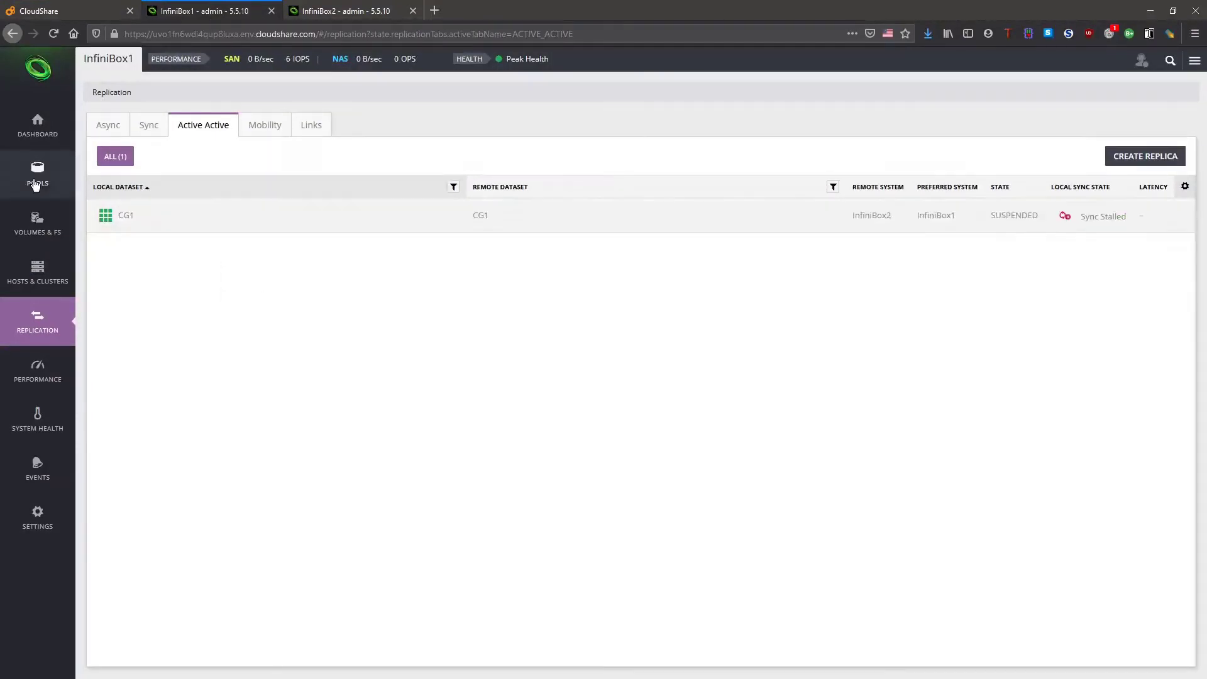
- Add vol3 as a member of CG1 in the windows pool
left_click(36, 183)
left_click(151, 329)
left_click(386, 132)
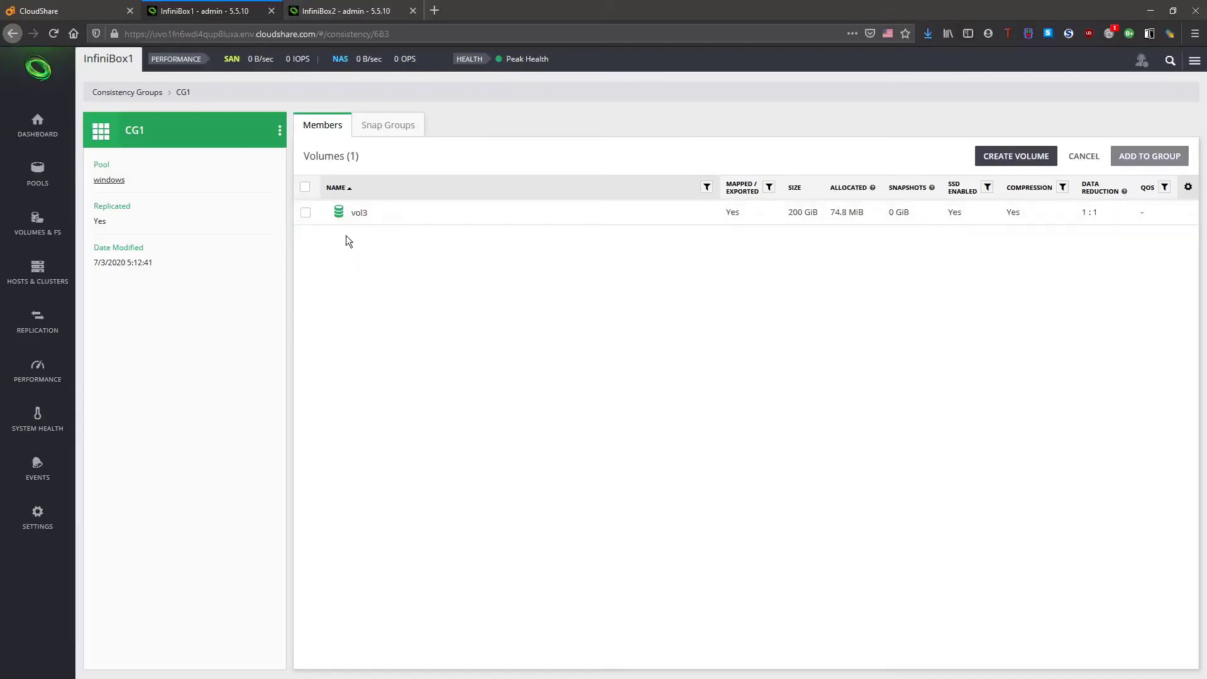
left_click(305, 212)
left_click(1157, 158)
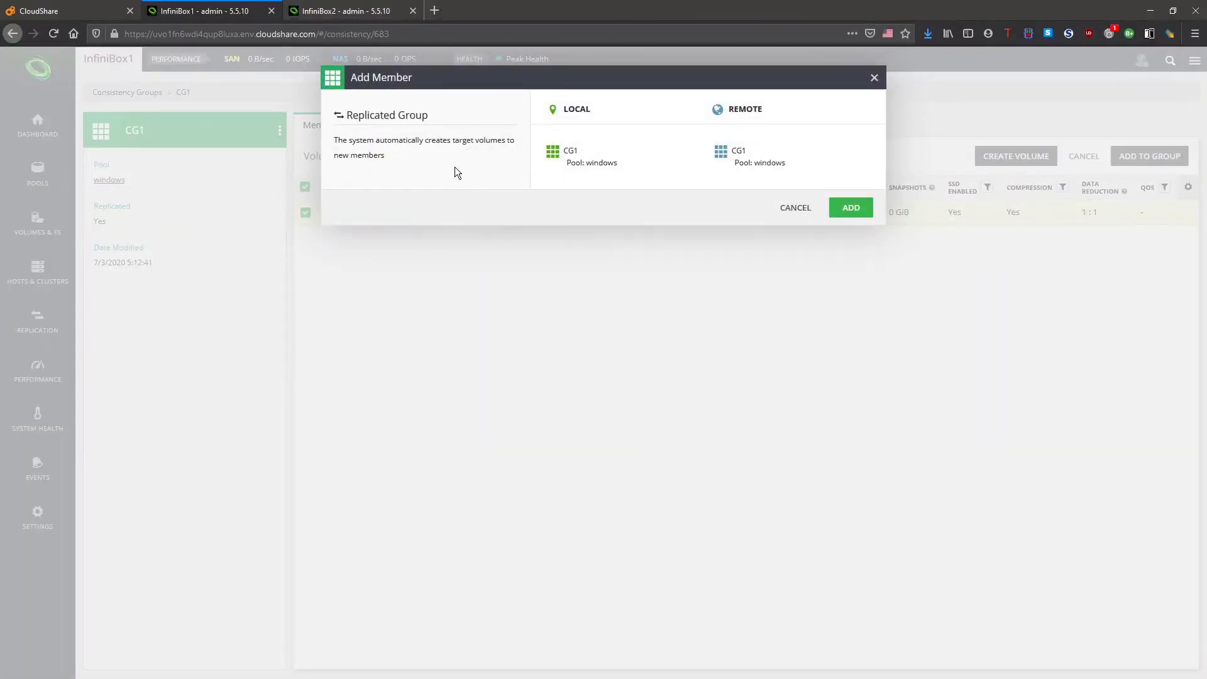
left_click(856, 209)
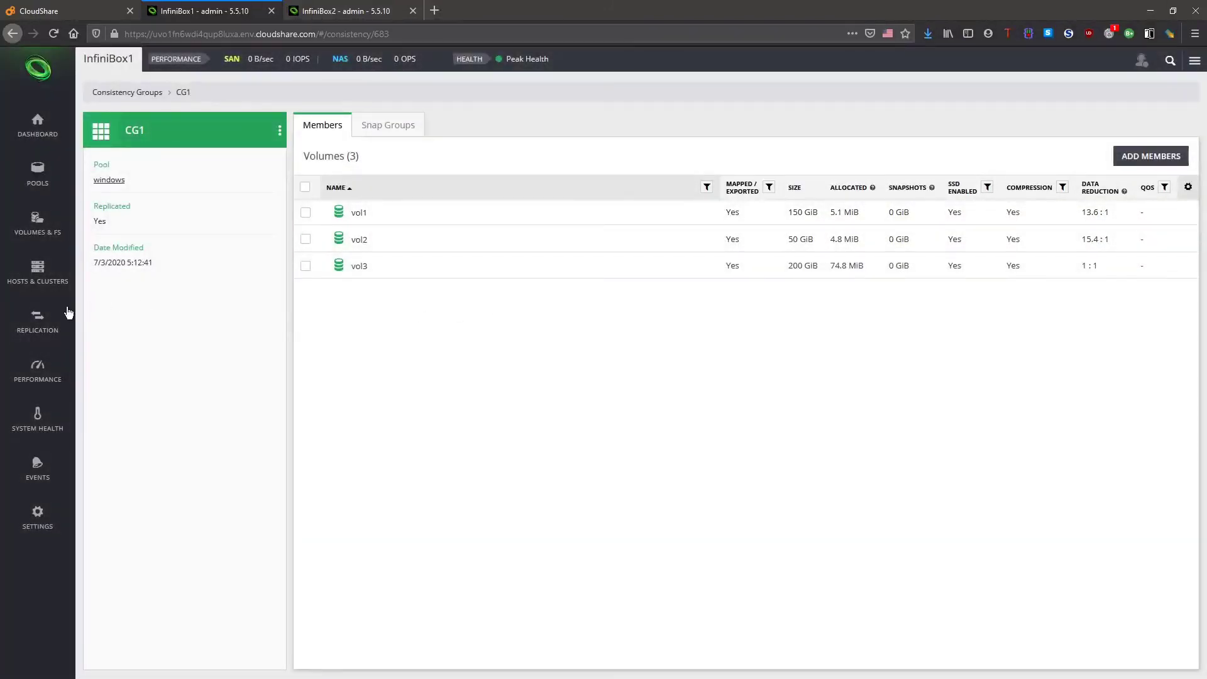
- Review CG1's replica in the active-active replication list
left_click(53, 322)
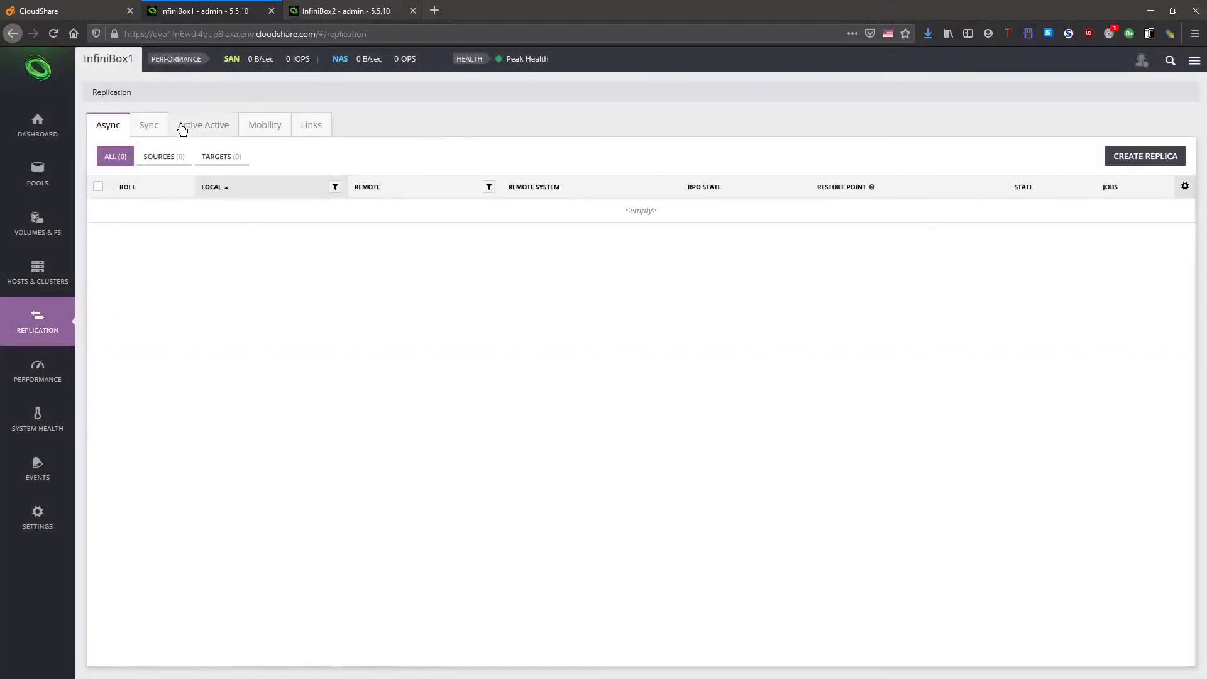
left_click(184, 127)
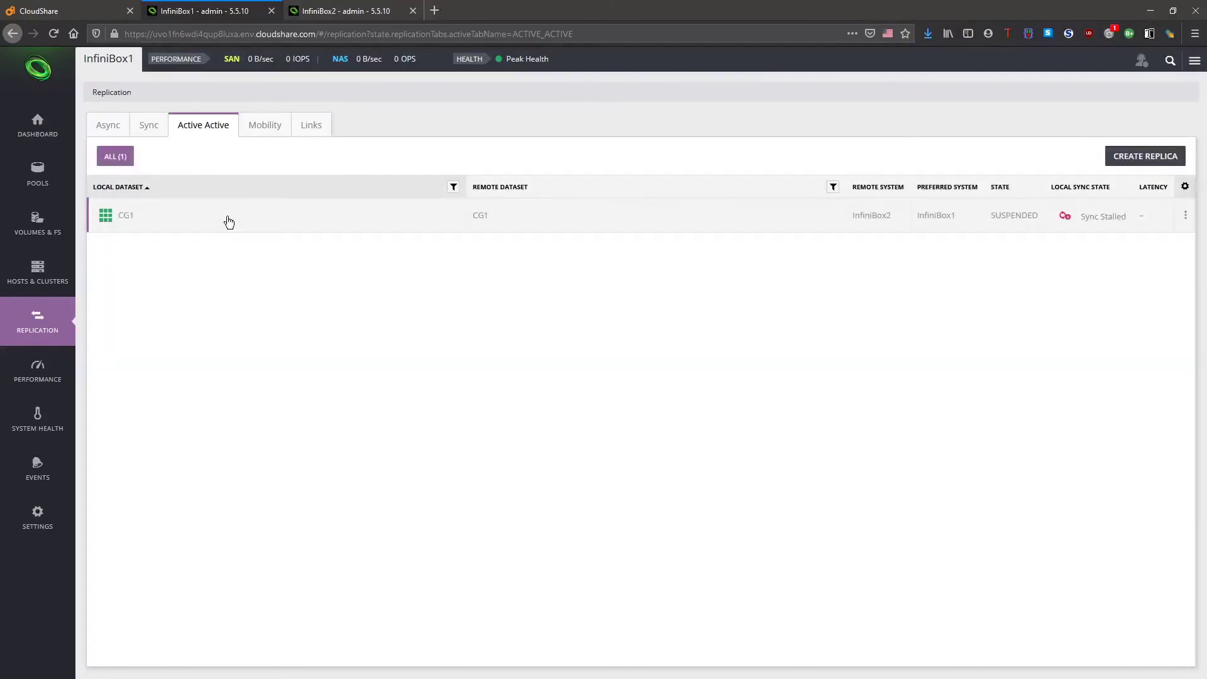
right_click(228, 221)
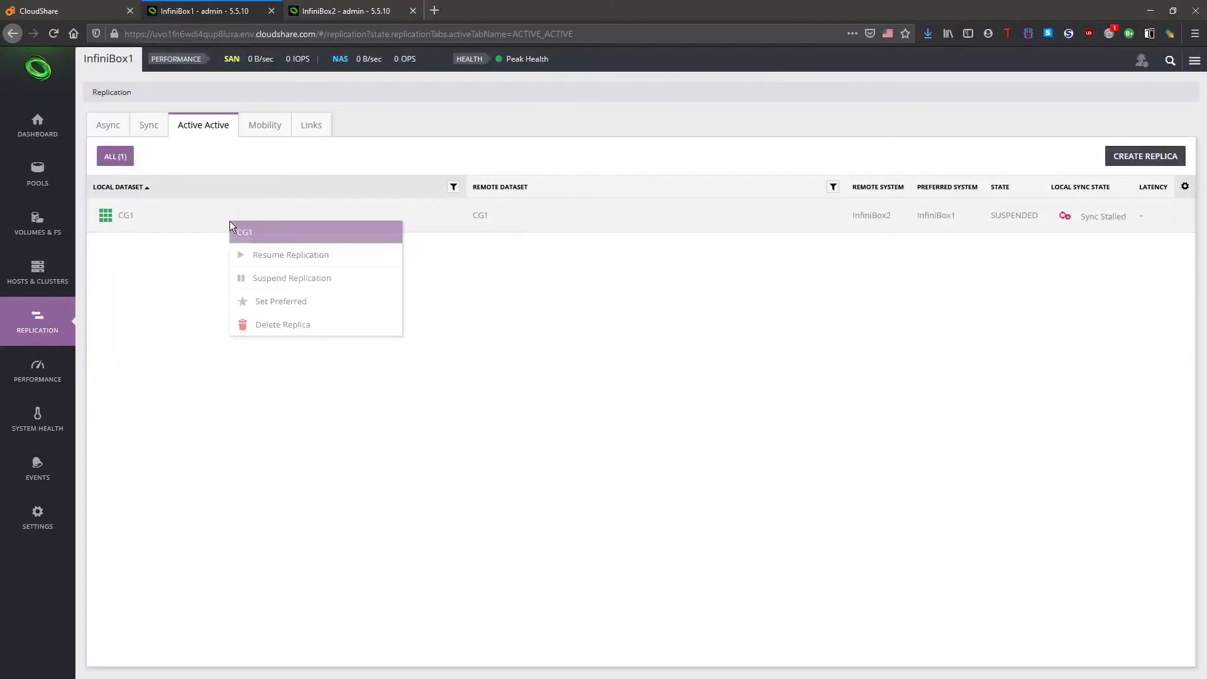
left_click(267, 256)
- Open CG1 in InfiniBox2's windows pool to view its replica volumes
left_click(328, 9)
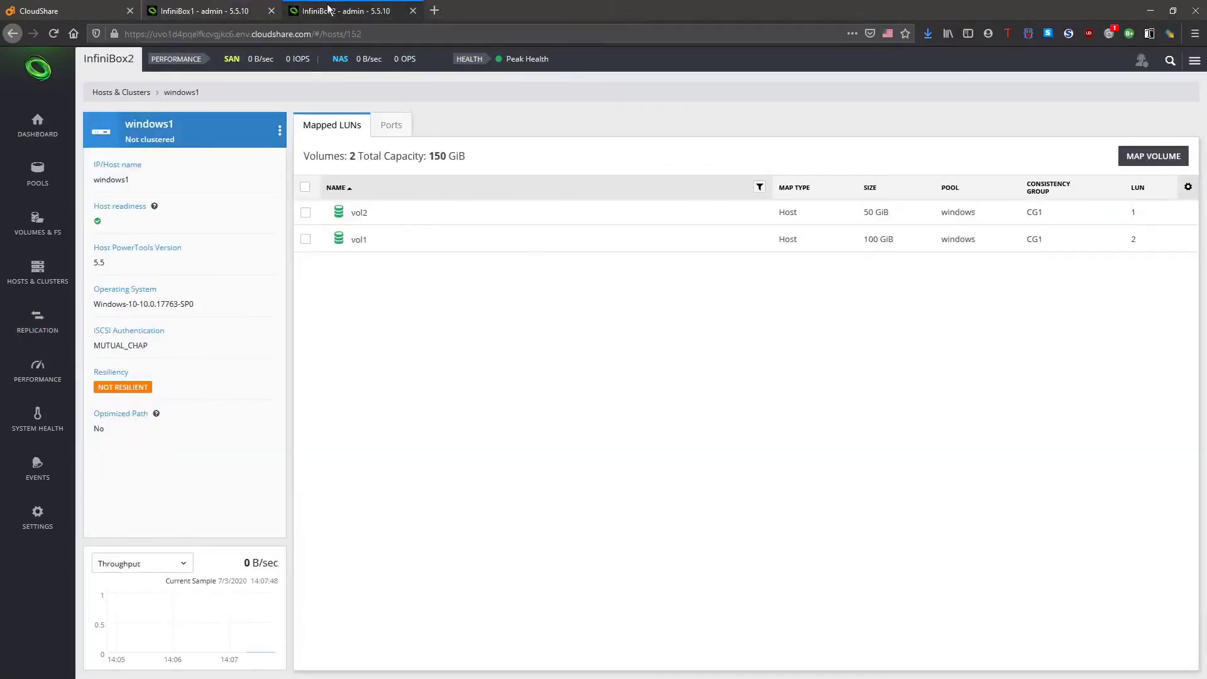
left_click(60, 184)
left_click(170, 378)
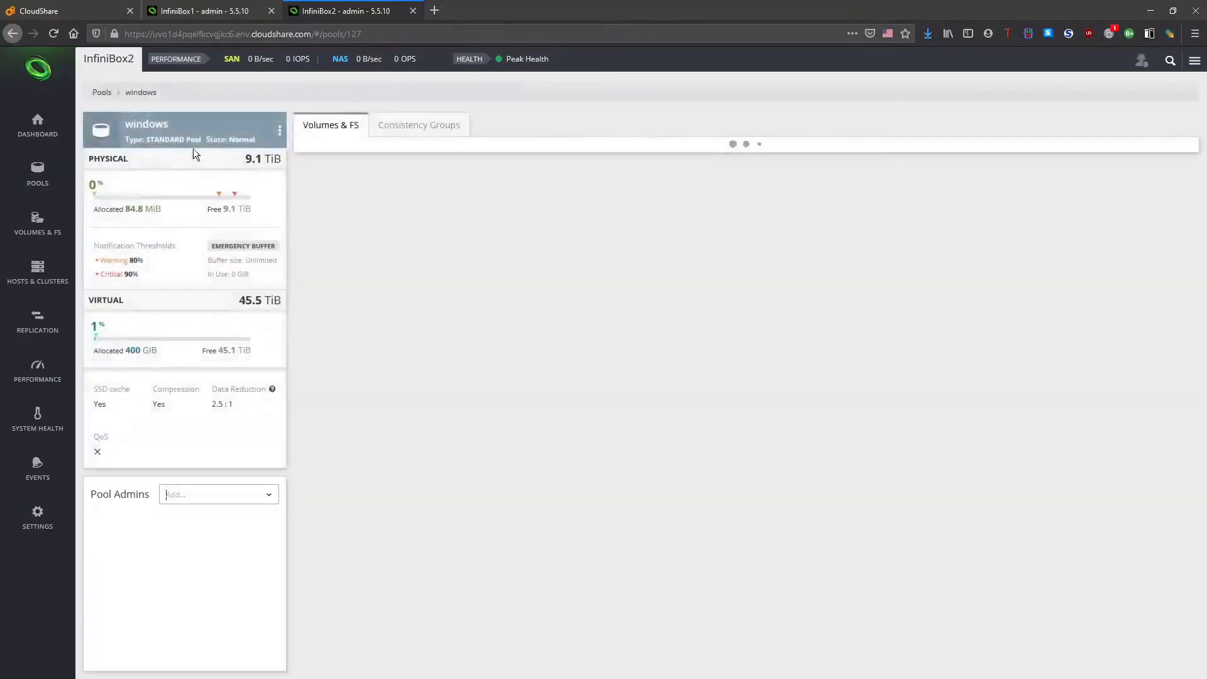
left_click(398, 126)
left_click(385, 210)
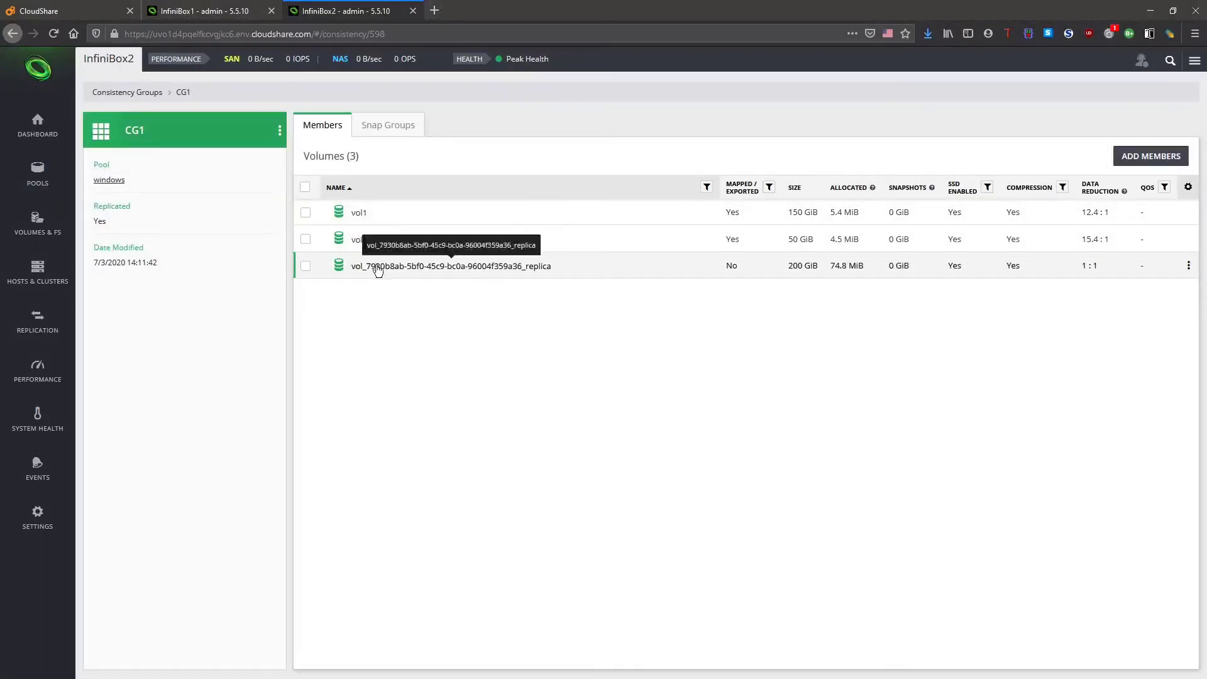
- Rename the replicated 200 GiB volume to vol3
right_click(378, 267)
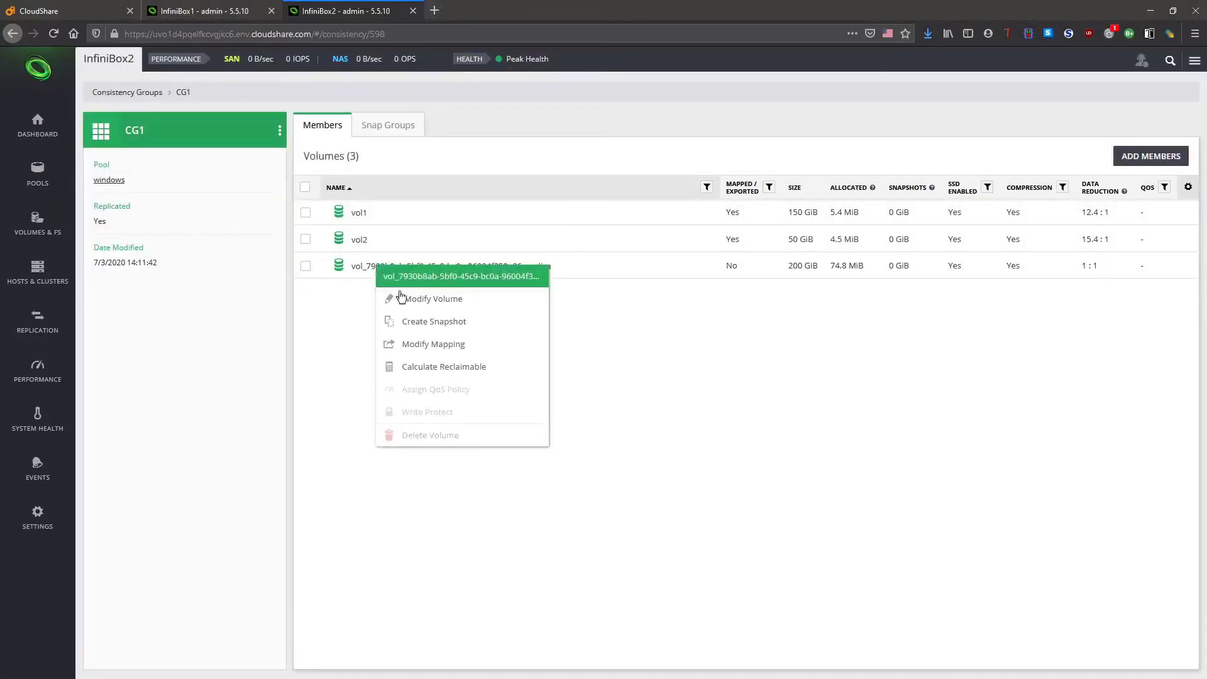
left_click(405, 302)
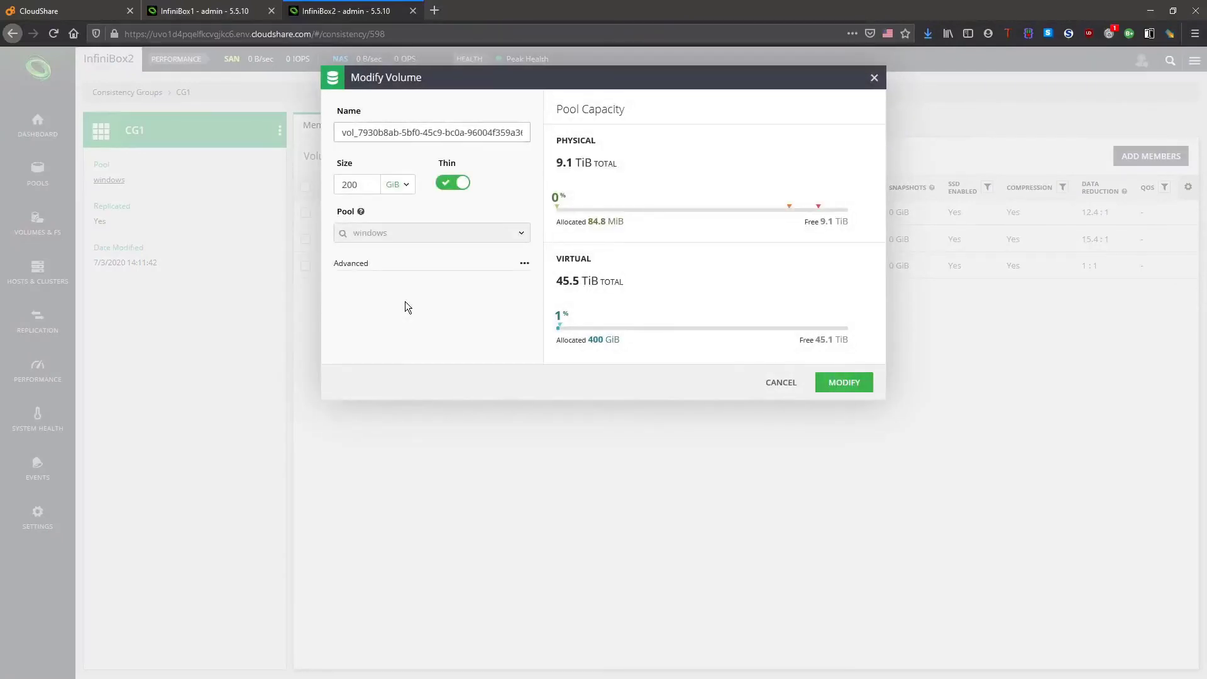
triple_click(414, 127)
type("vol3")
key("Return")
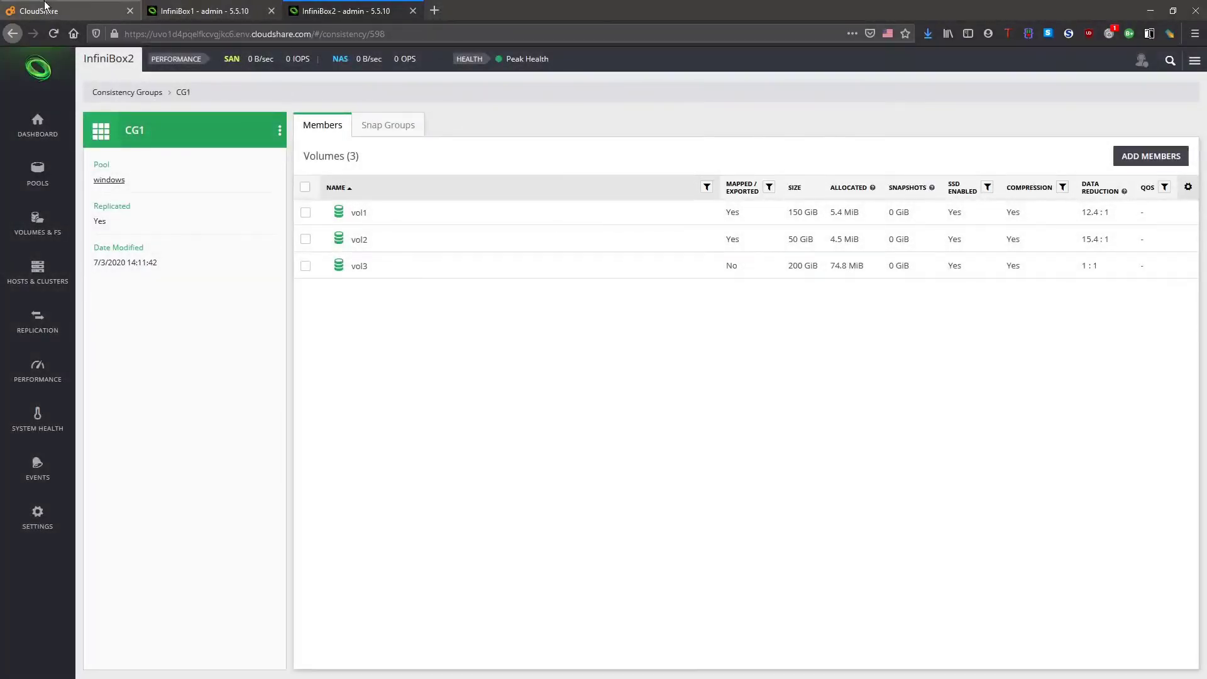
left_click(45, 5)
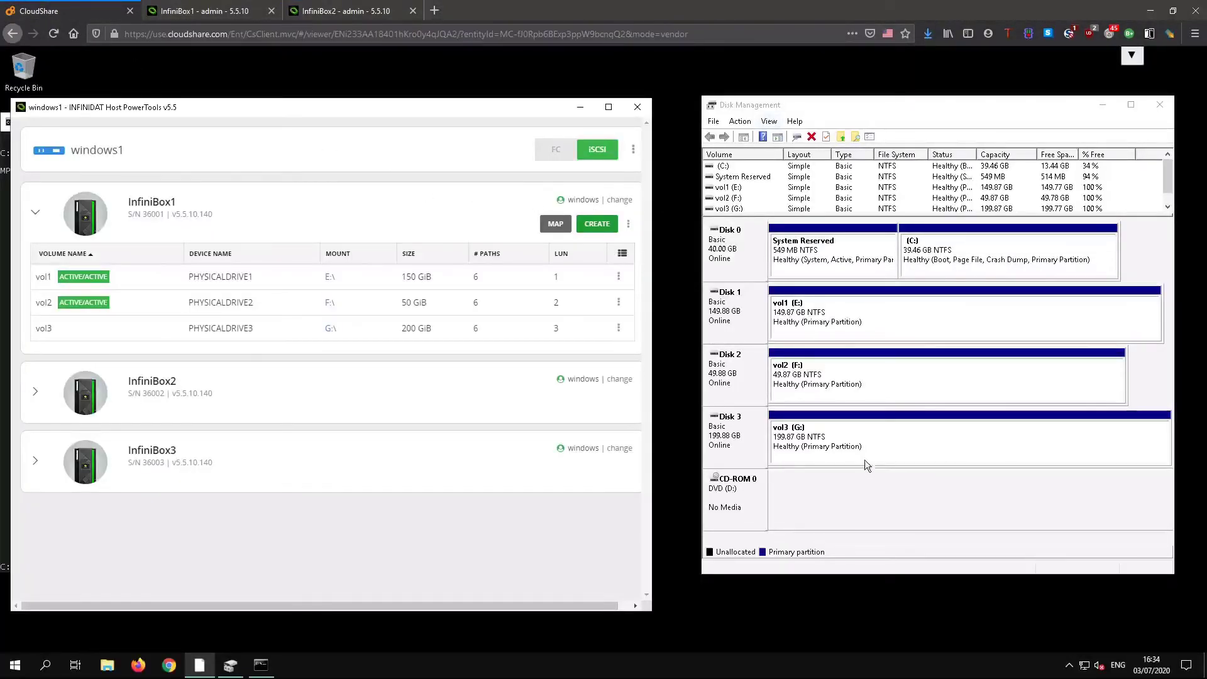
- Rescan all disks in Disk Management on windows1
left_click(864, 438)
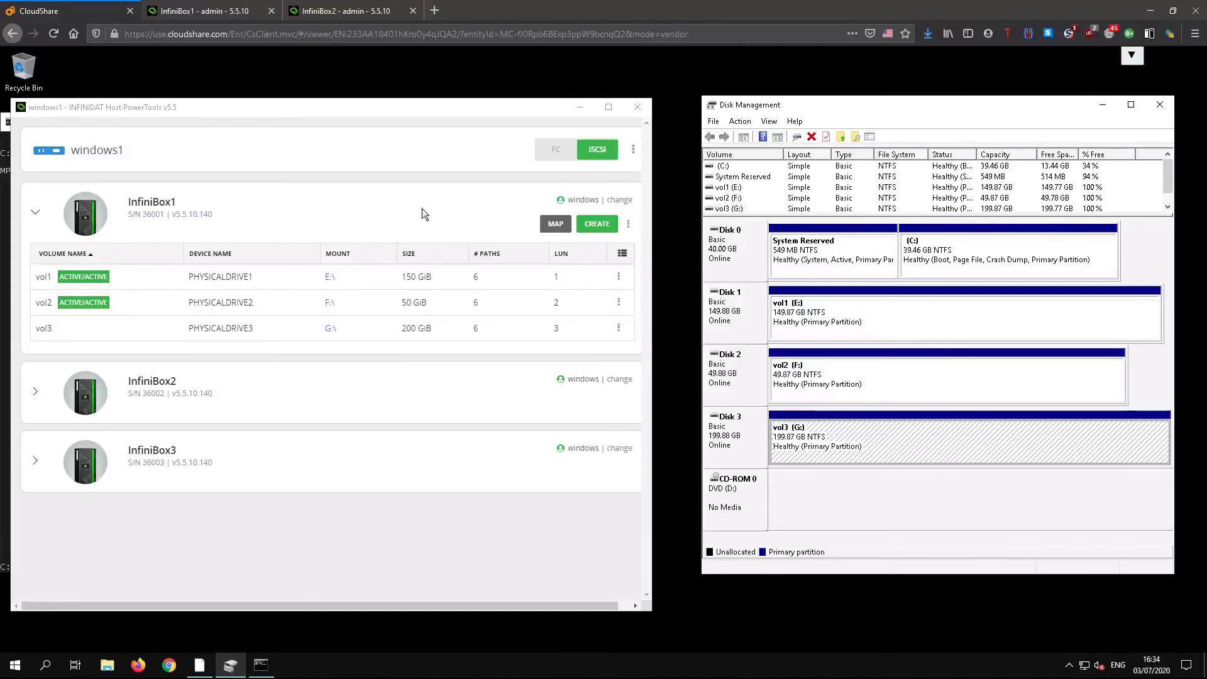
left_click(260, 665)
left_click(740, 121)
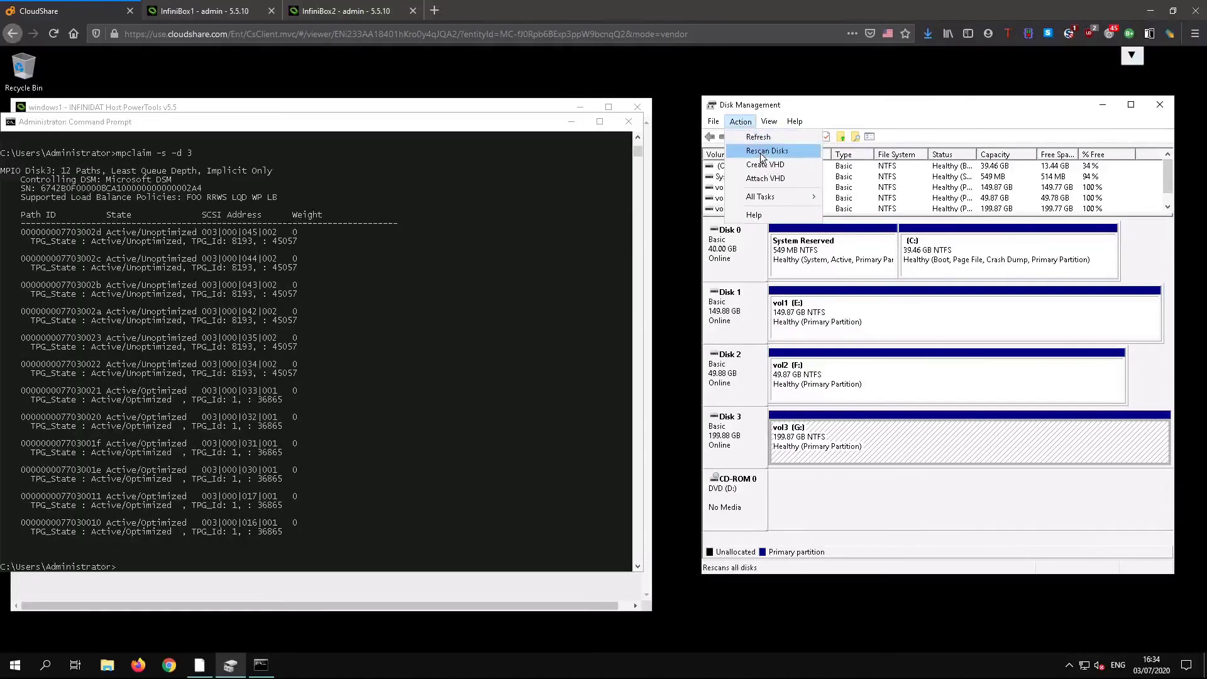
left_click(767, 151)
- Run mpclaim -s -d and mpclaim -s -d 5, showing 6 paths for MPIO Disk5
left_click(230, 125)
type("mp")
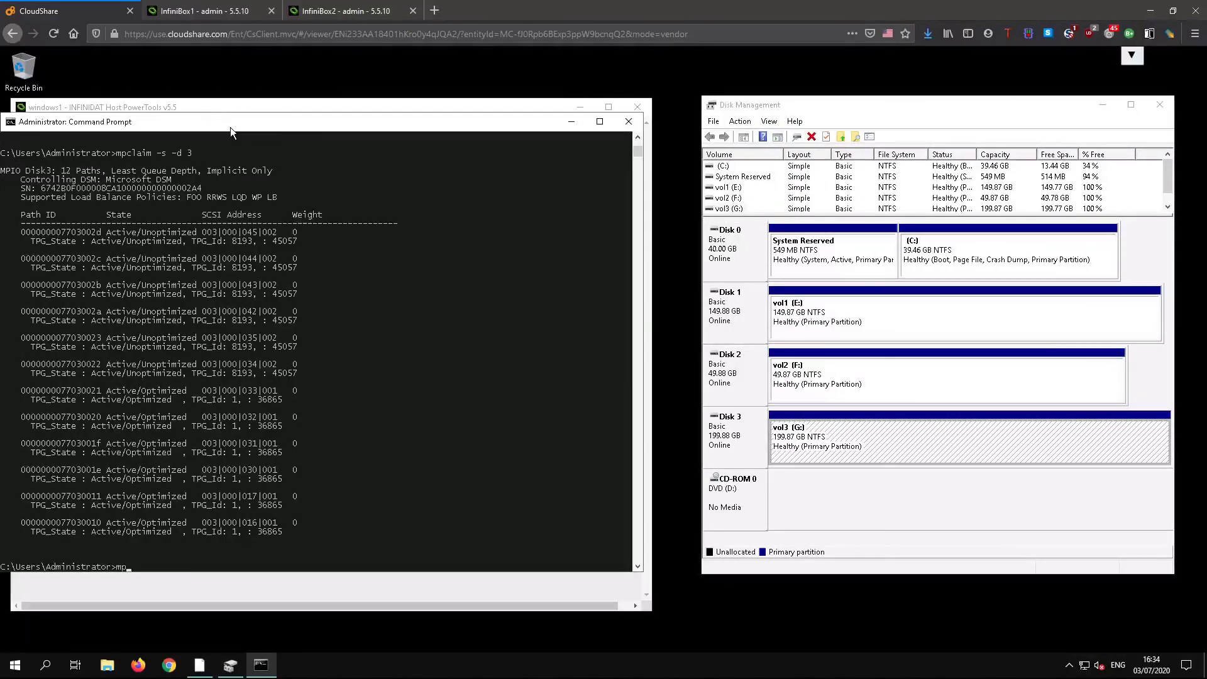
type("claim -s -d")
key("Return")
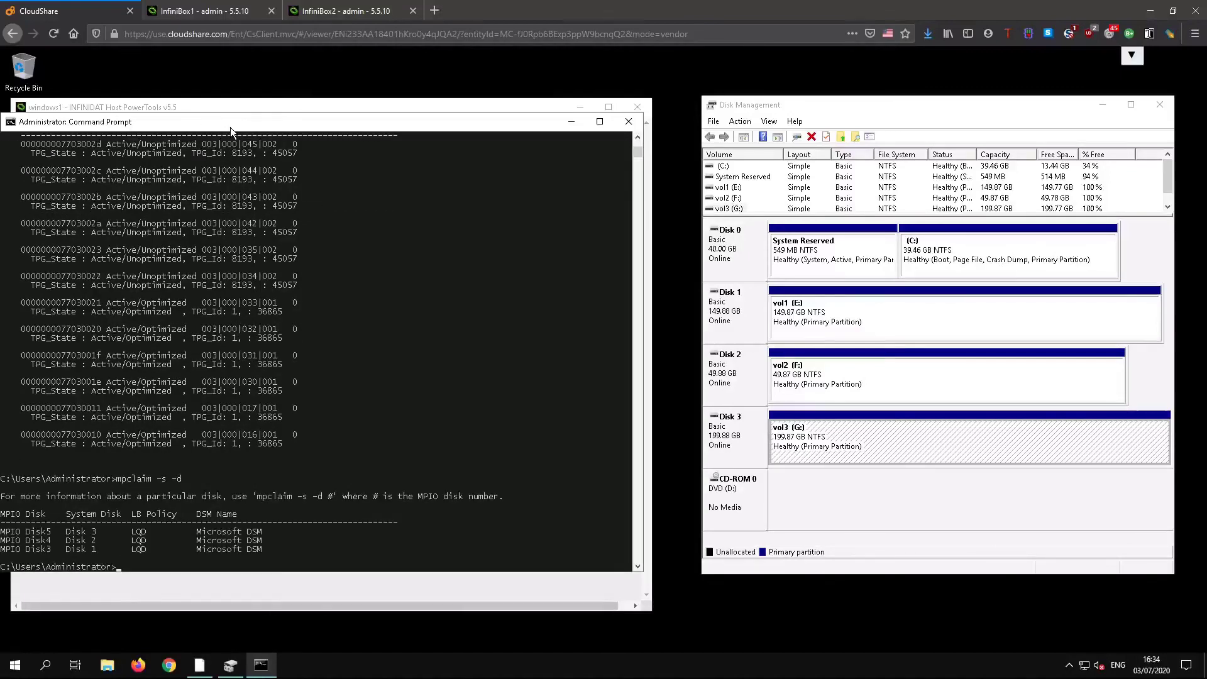
type("mpclaim -s -d 5")
key("Return")
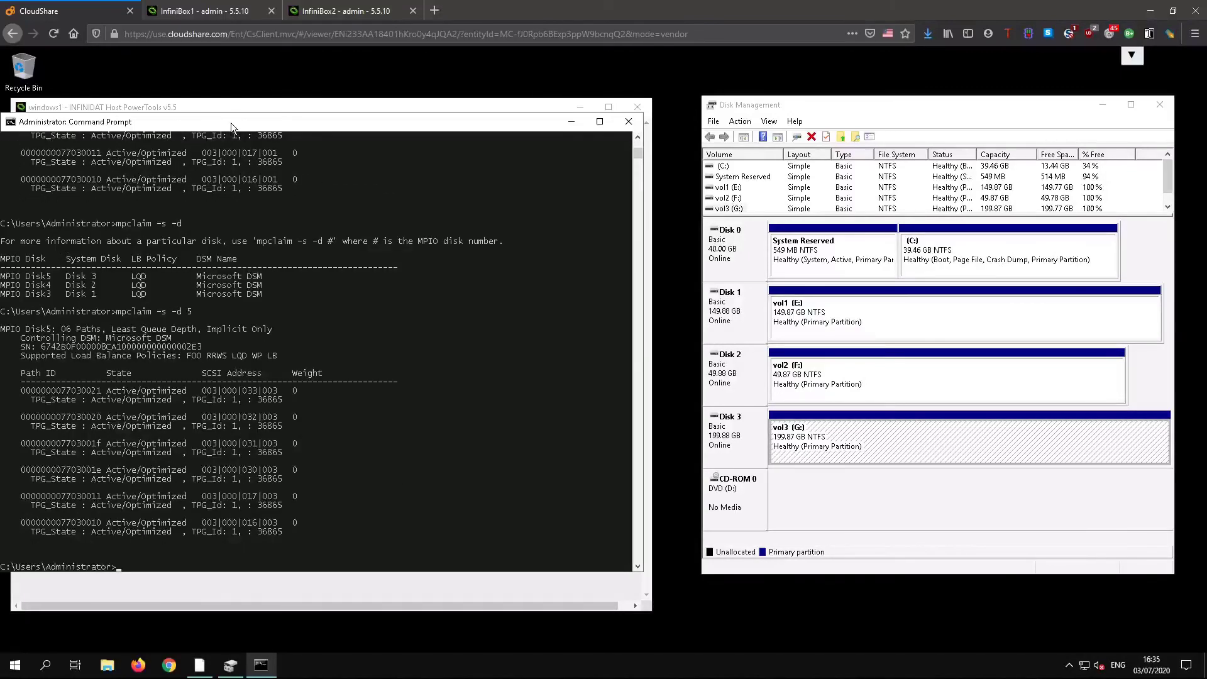
left_click(319, 12)
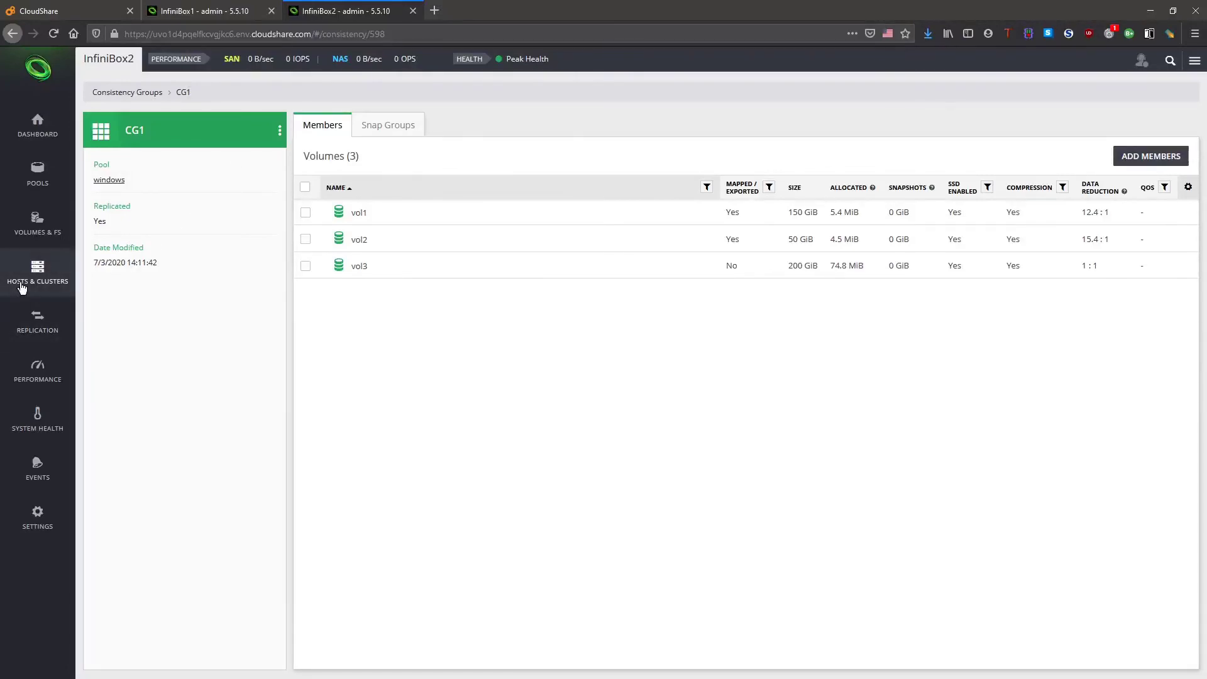
- Map vol3 (200 GiB) to host windows1 on InfiniBox2 as LUN 3
left_click(23, 288)
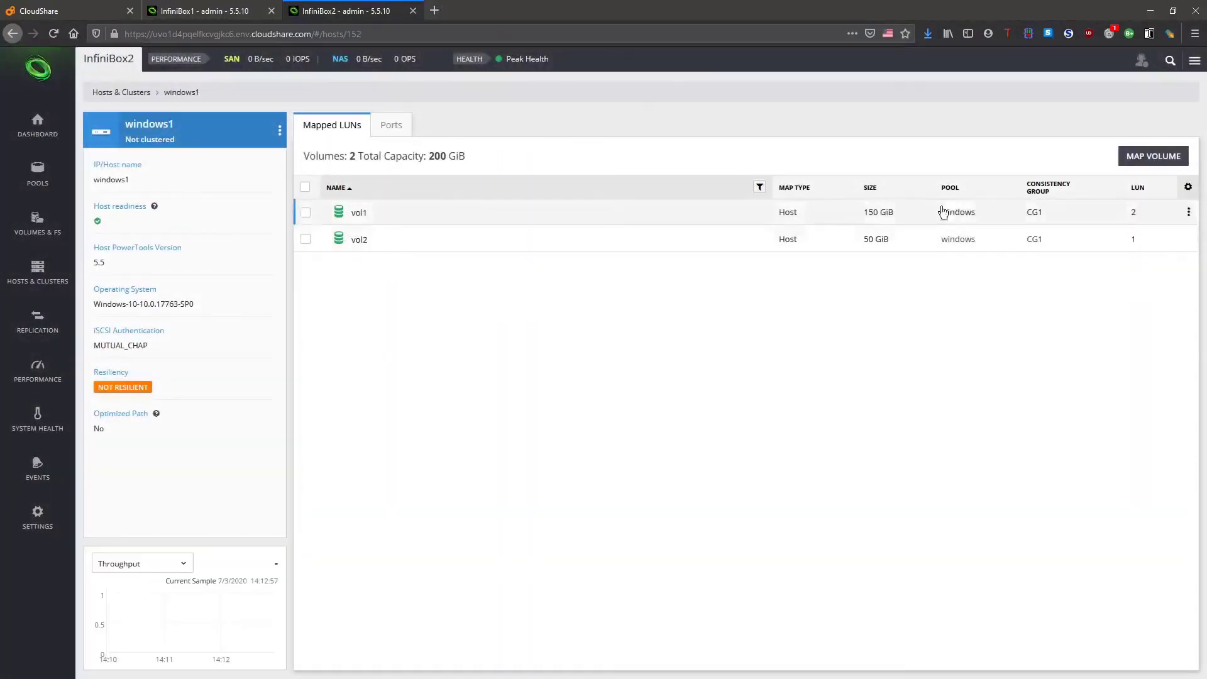
left_click(1140, 158)
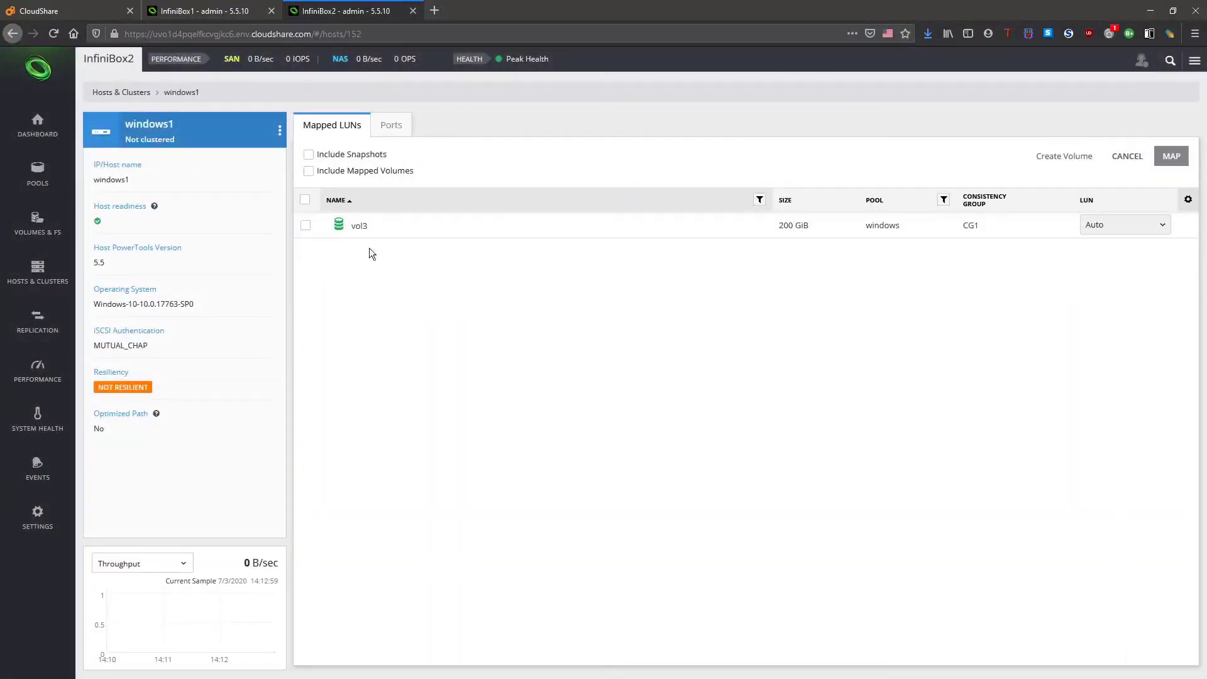
left_click(305, 225)
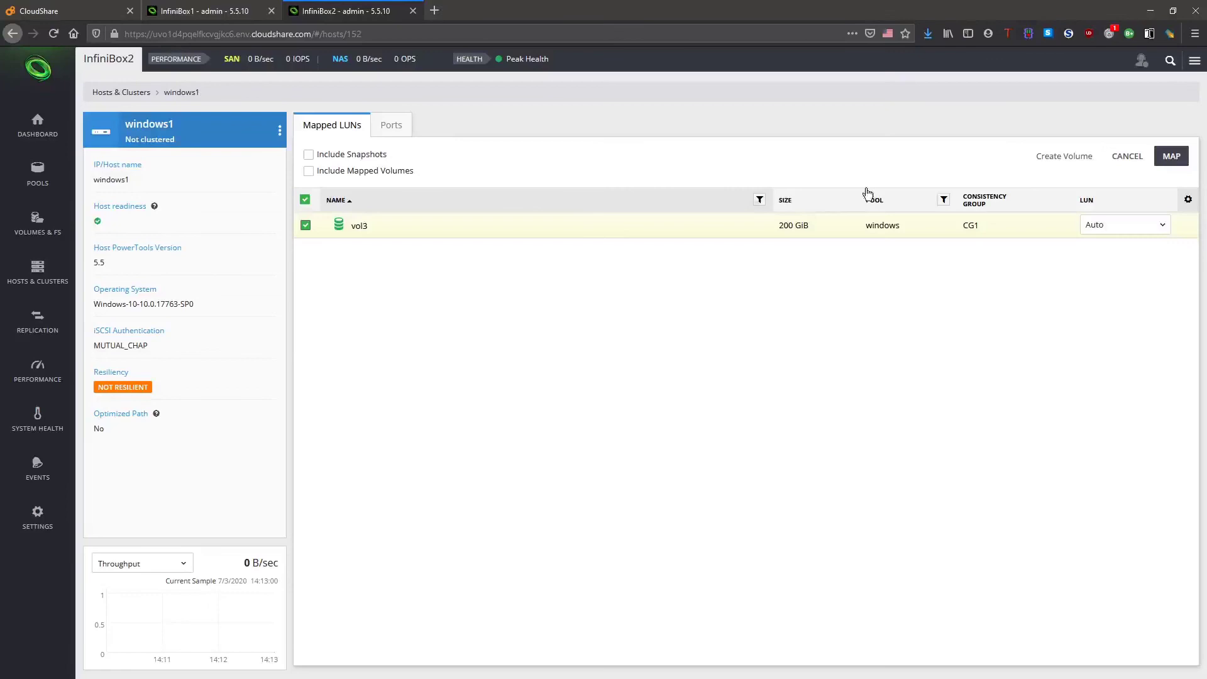
left_click(1174, 157)
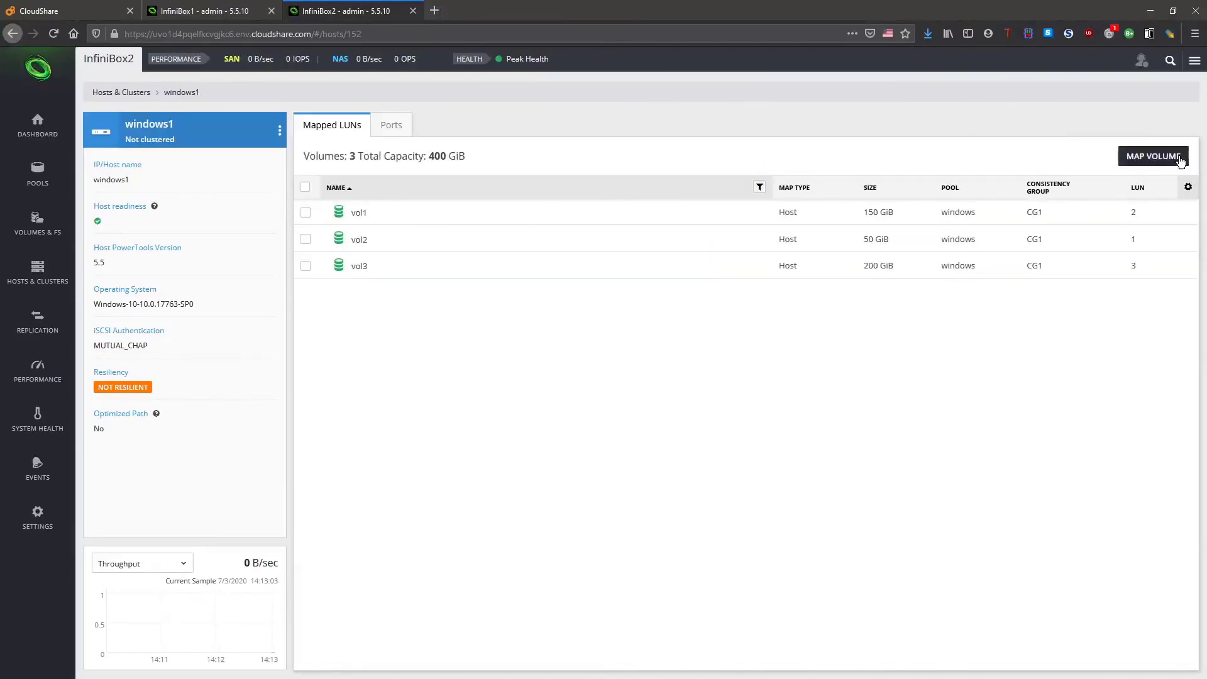
left_click(39, 11)
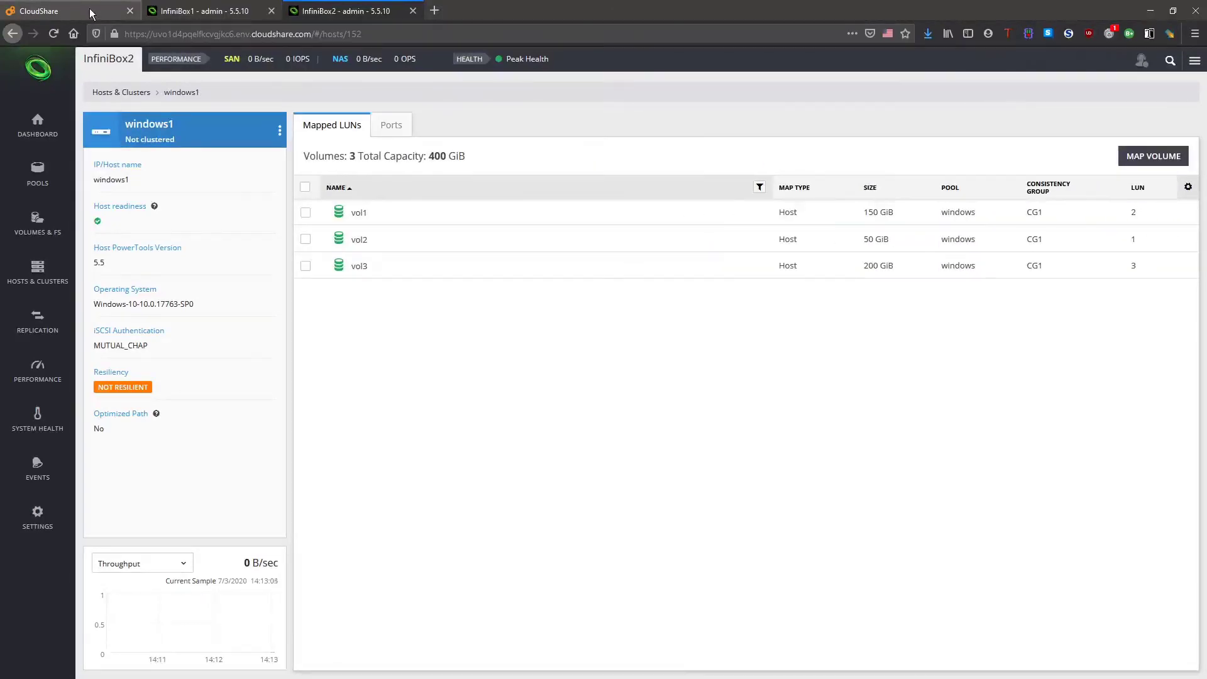
- Rescan disks and rerun mpclaim -s -d 5, now showing 12 paths for MPIO Disk5
left_click(740, 121)
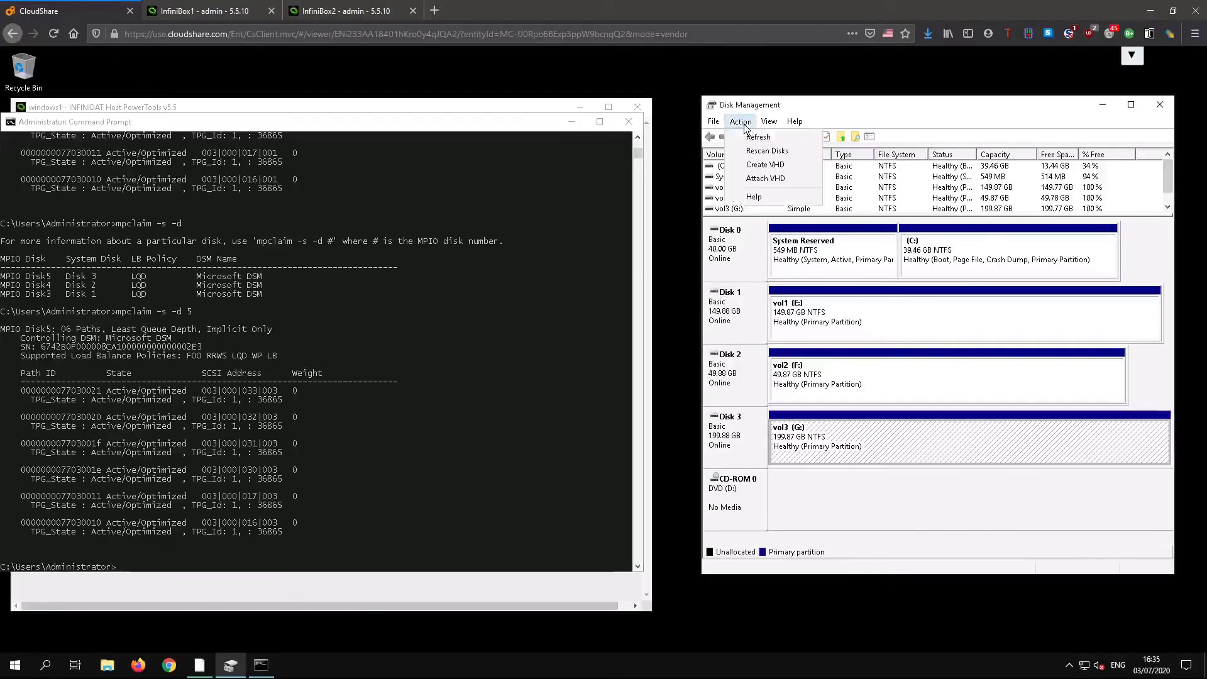
left_click(766, 152)
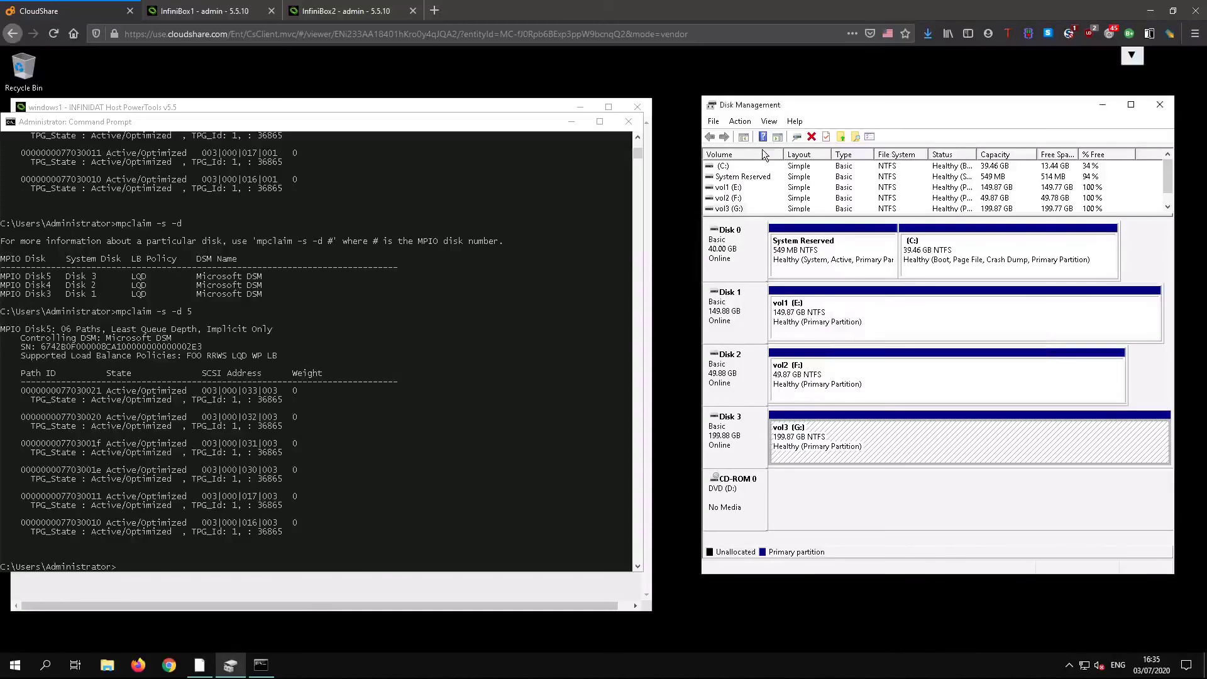
left_click(272, 119)
key("Up")
key("Return")
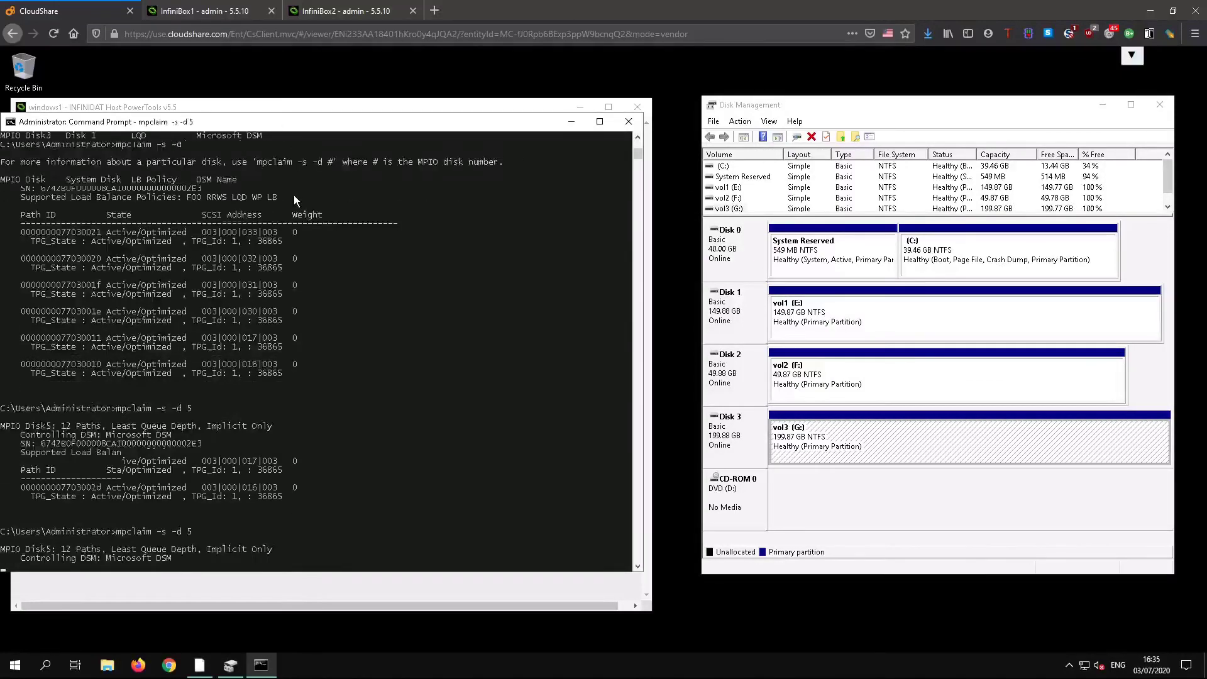